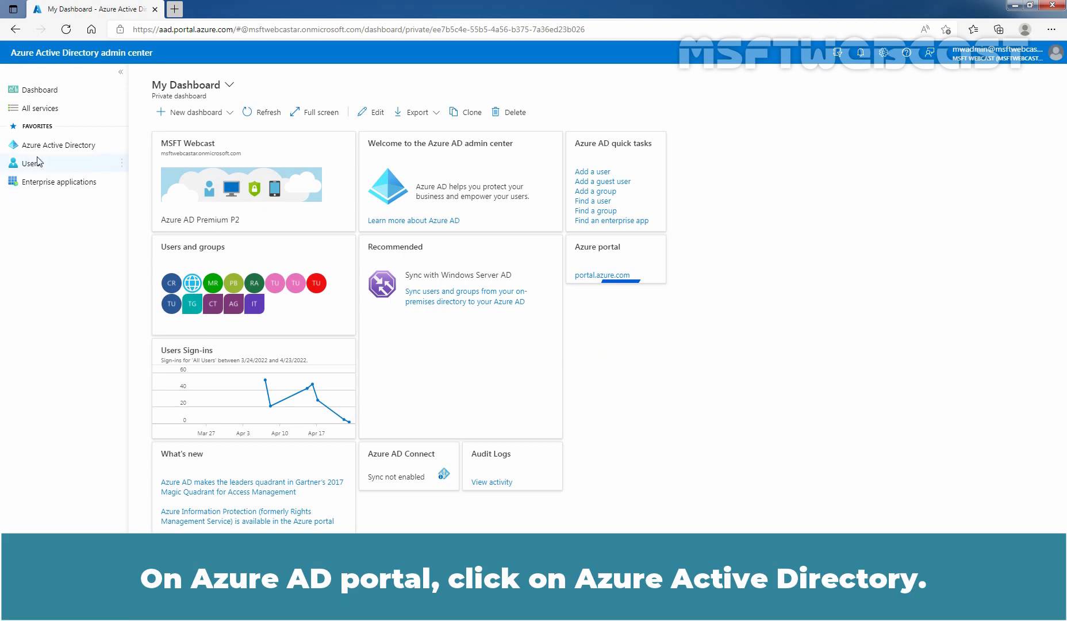
# Step: Open the Temporary Access Pass settings from the Azure Active Directory security authentication methods
pyautogui.click(73, 149)
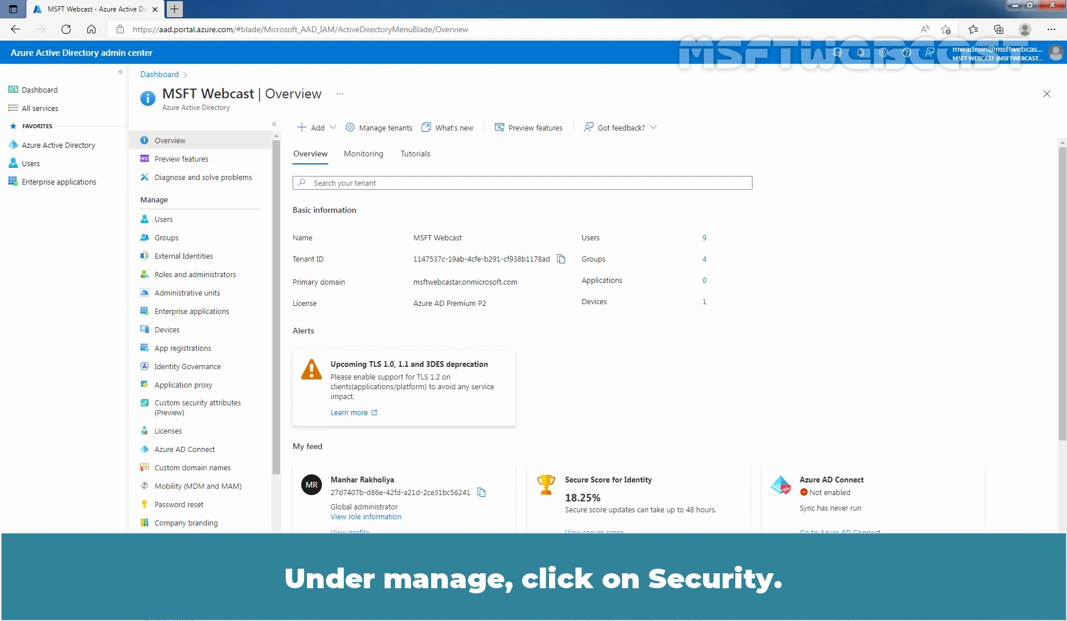
pyautogui.click(178, 577)
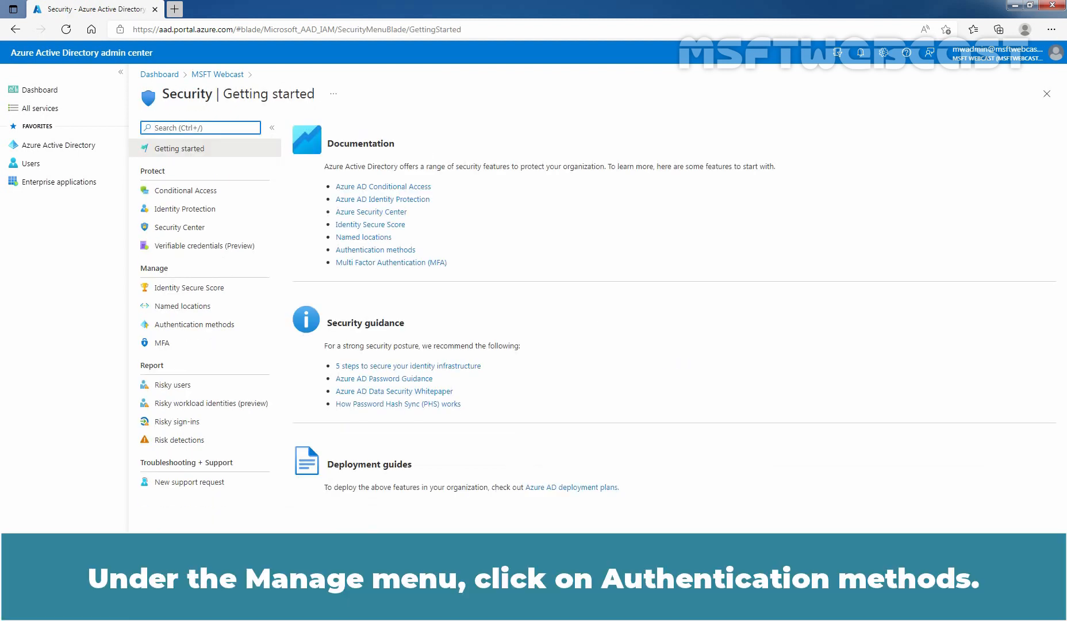
pyautogui.click(190, 325)
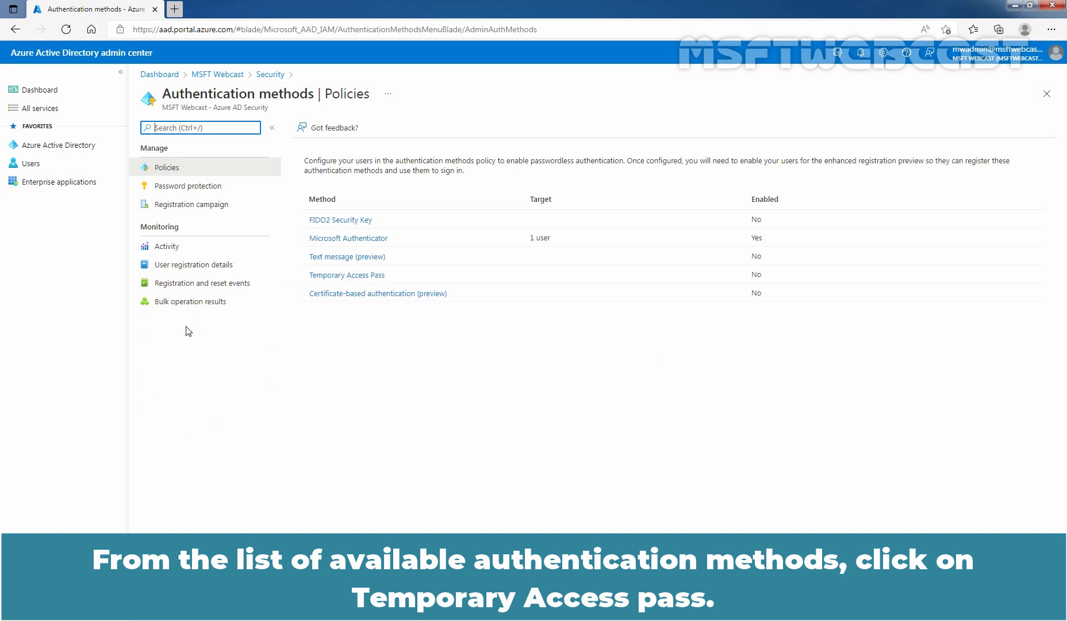
pyautogui.click(345, 276)
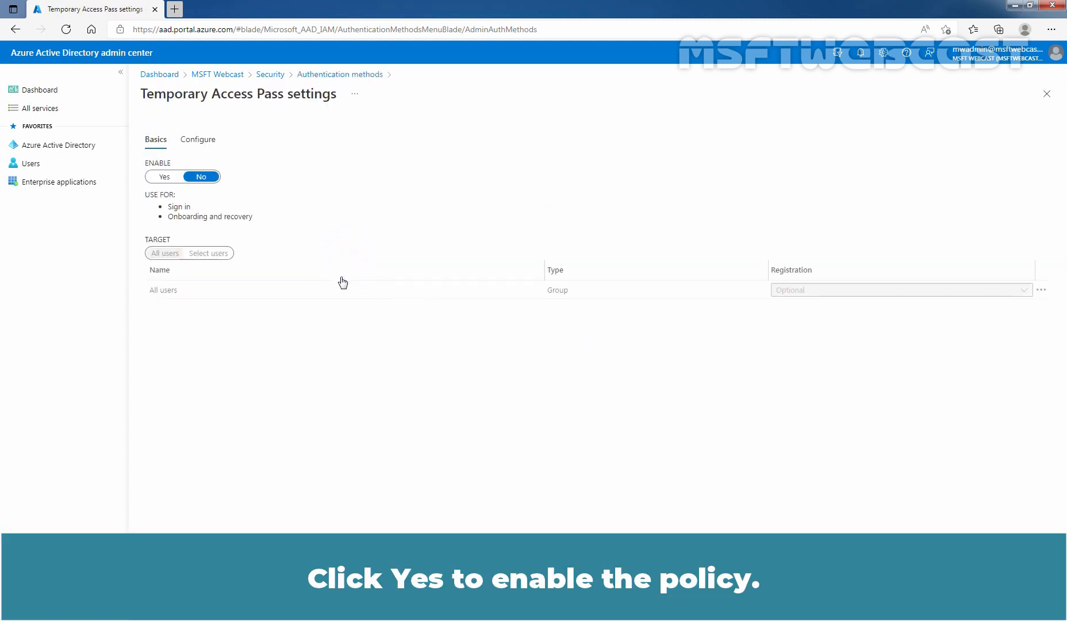
# Step: Enable the Temporary Access Pass policy and target it to the selected user Test User4
pyautogui.click(164, 177)
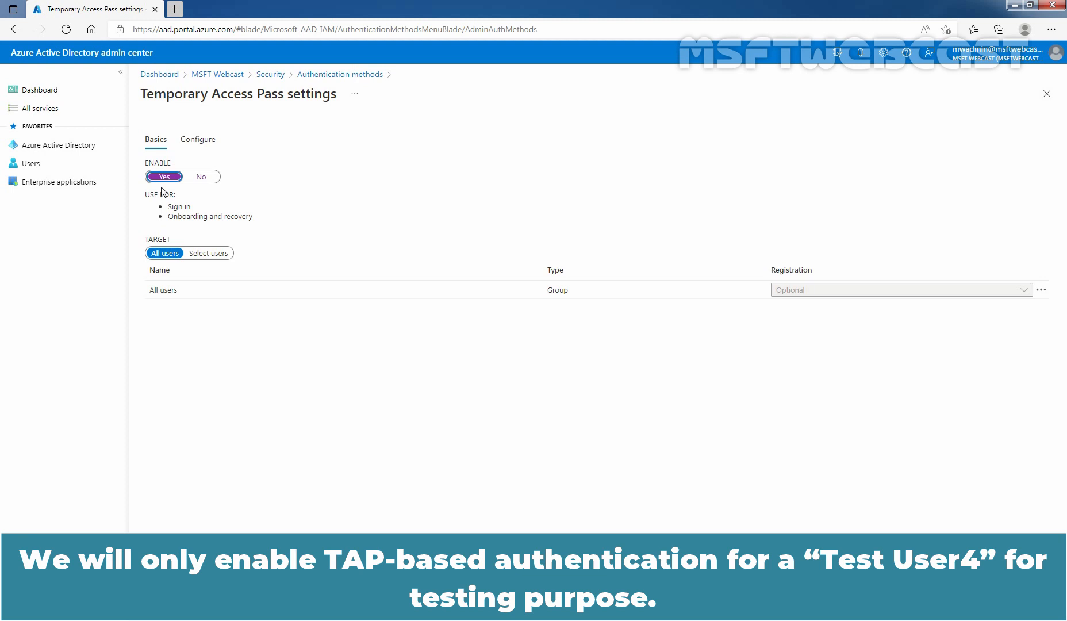
pyautogui.click(210, 254)
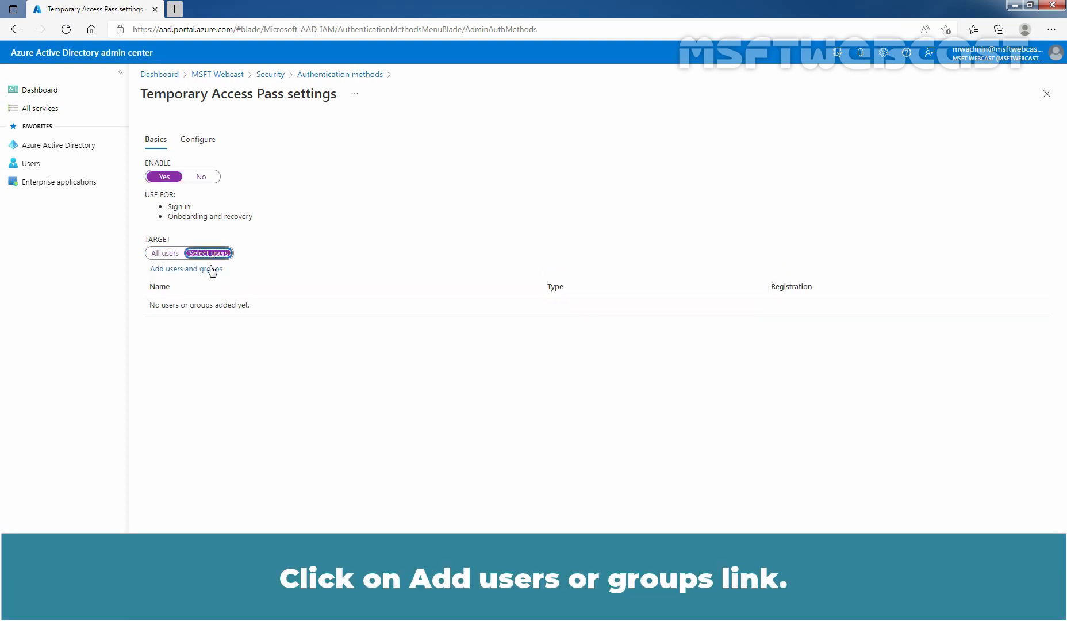
pyautogui.click(178, 273)
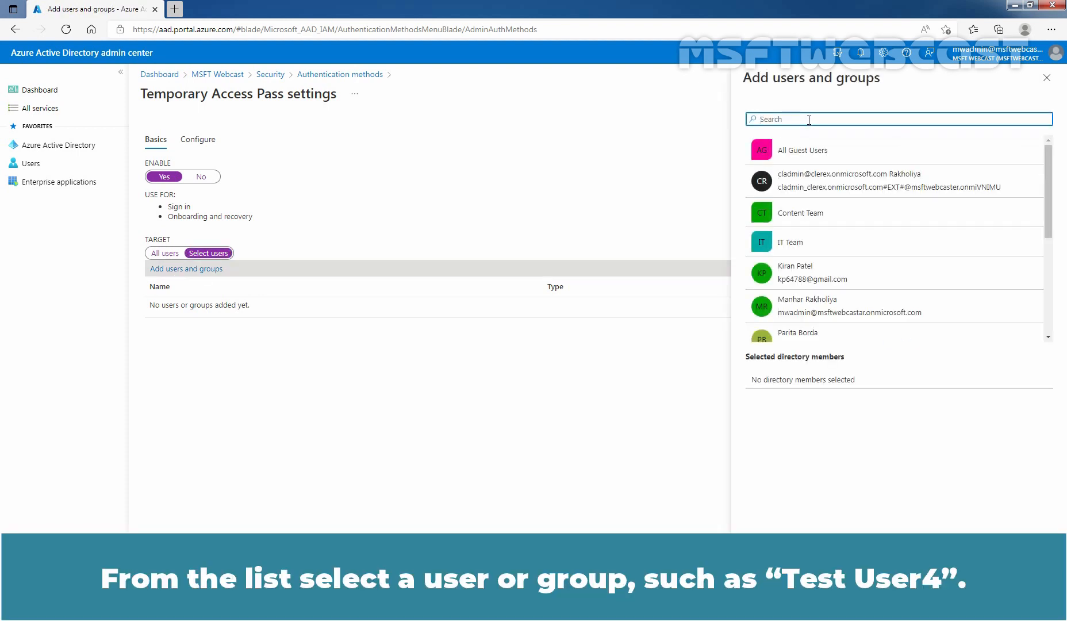
pyautogui.write('test user4')
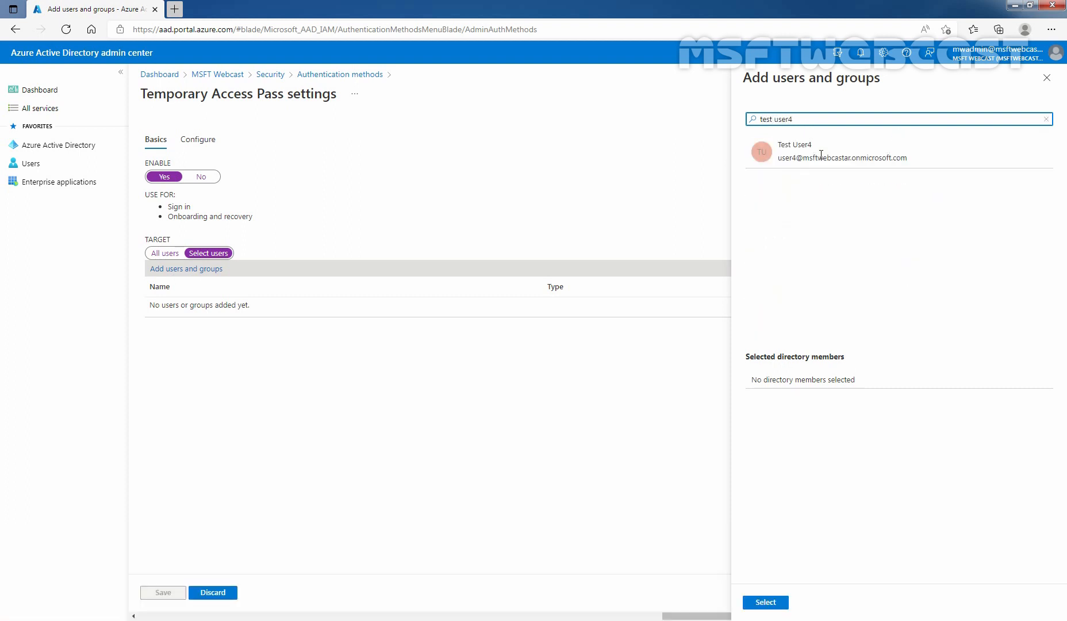
pyautogui.click(814, 154)
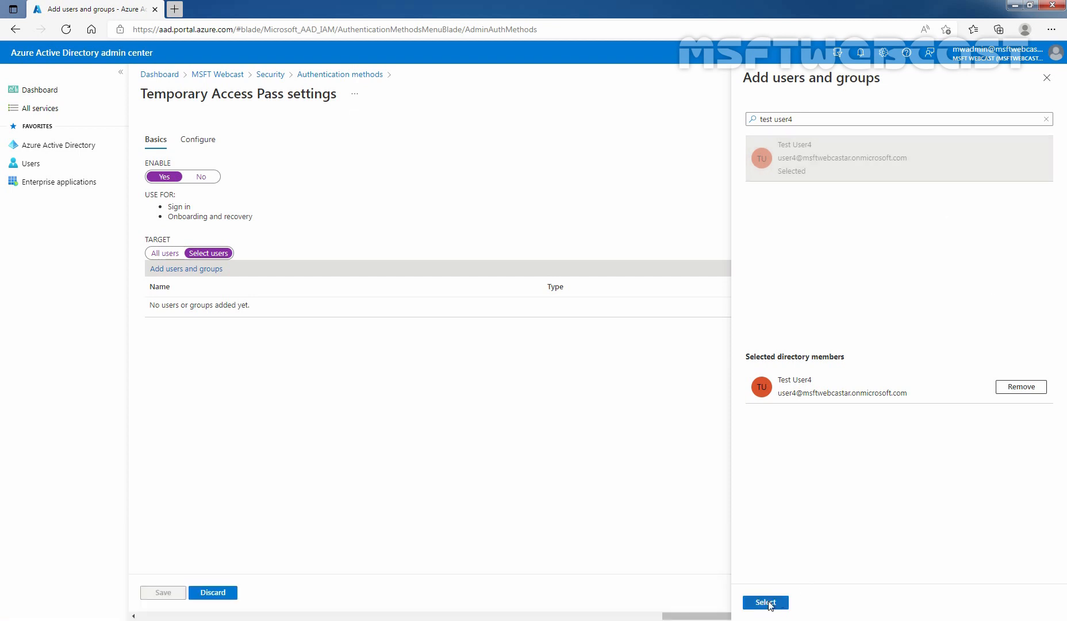
pyautogui.click(765, 602)
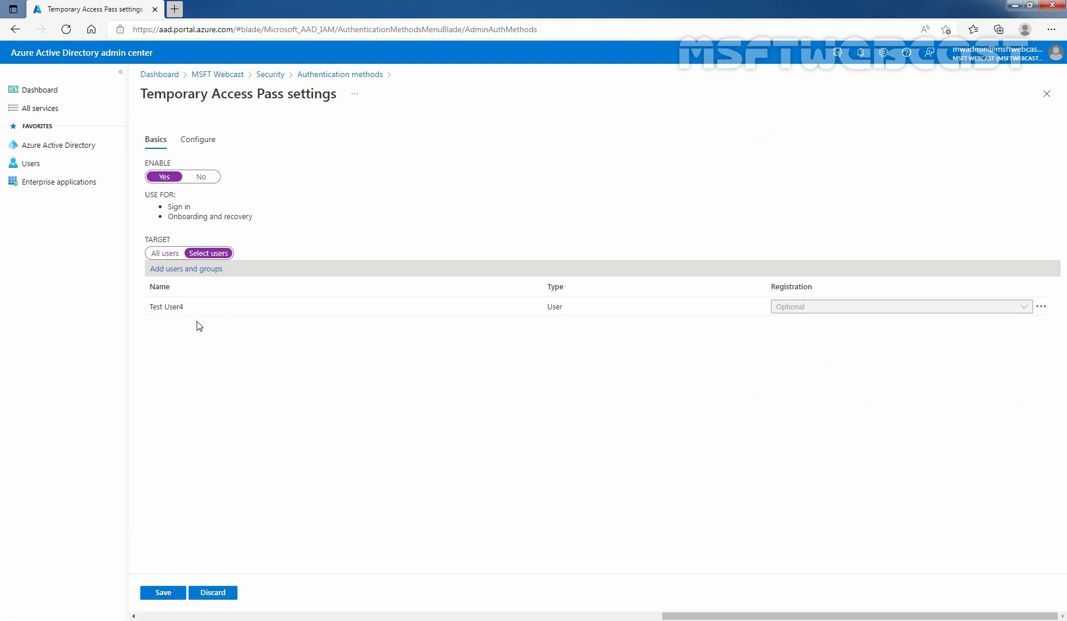
# Step: Review the editable lifetime, length and one-time-use settings of the pass, and save the Temporary Access Pass policy
pyautogui.click(202, 144)
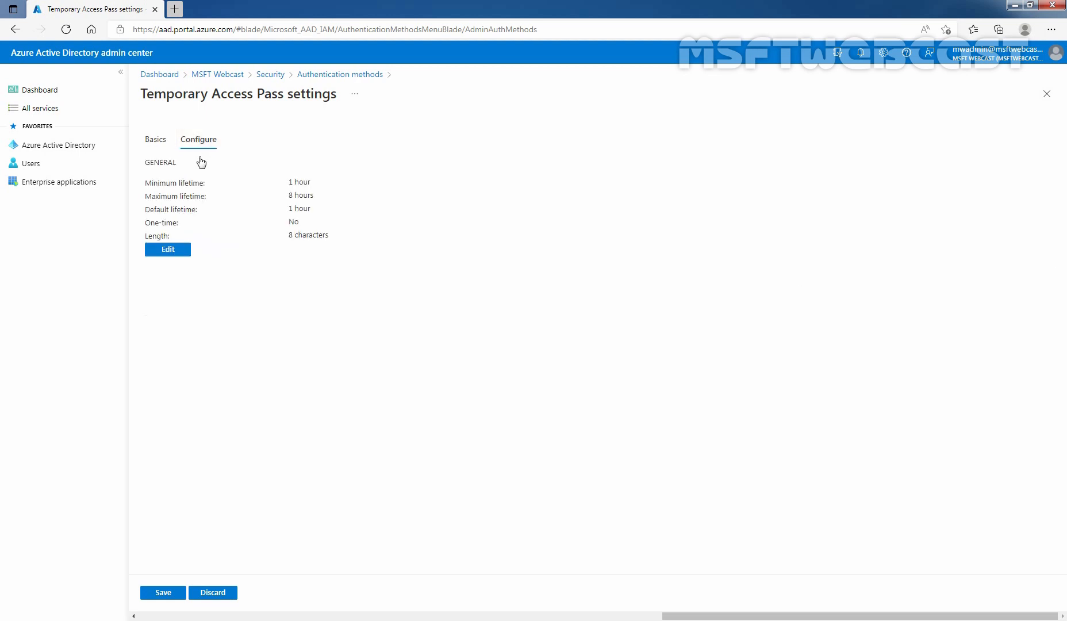
pyautogui.click(172, 252)
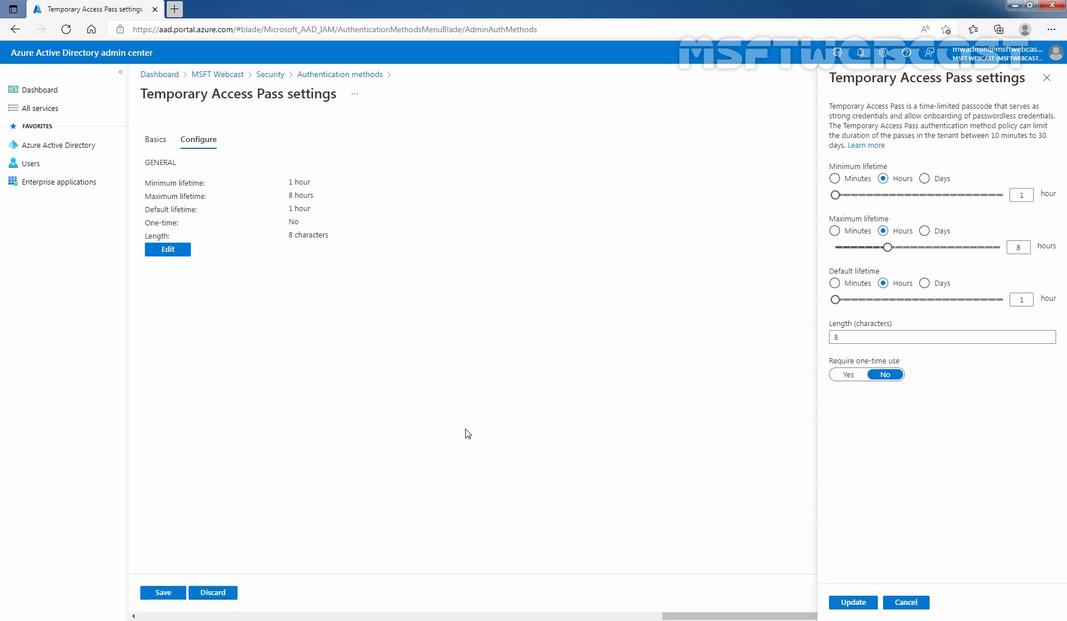
pyautogui.click(163, 596)
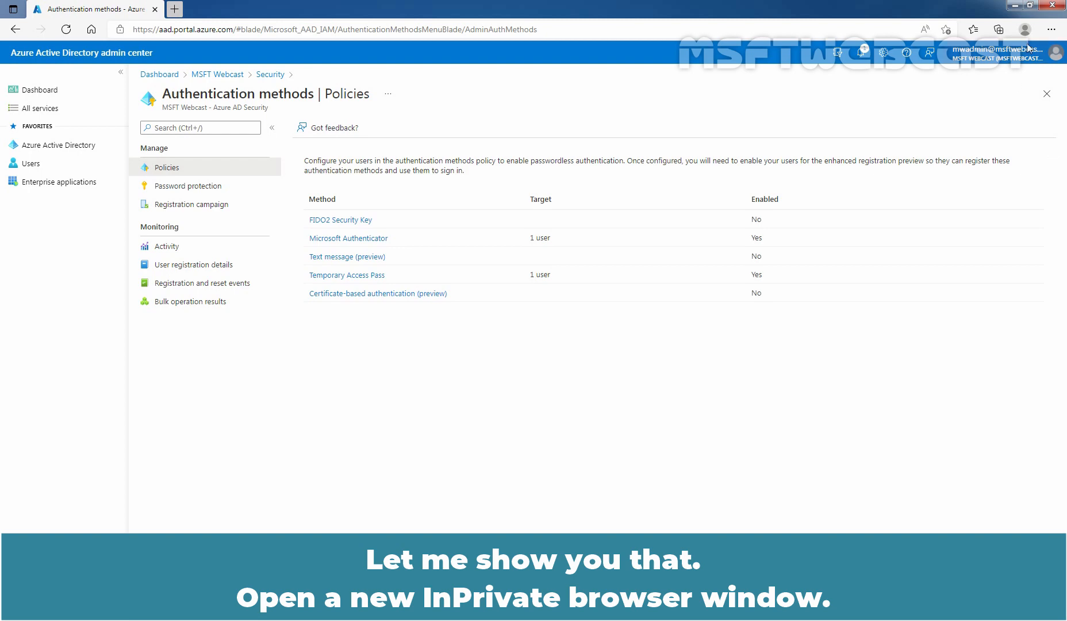
pyautogui.click(1051, 29)
pyautogui.click(973, 89)
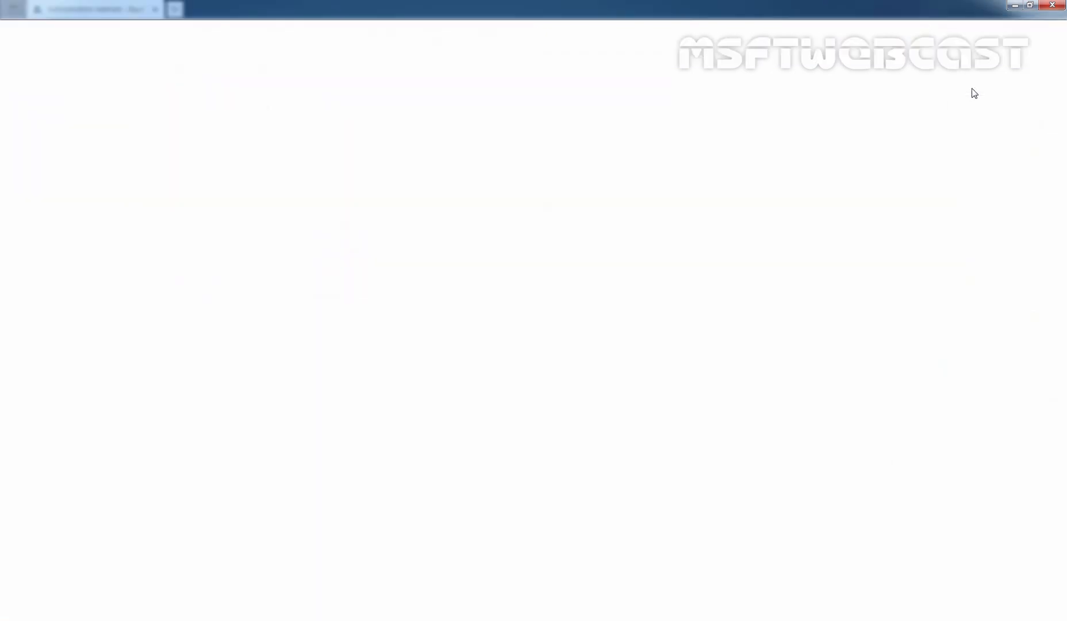
pyautogui.write('https://aad.portal.azure.com')
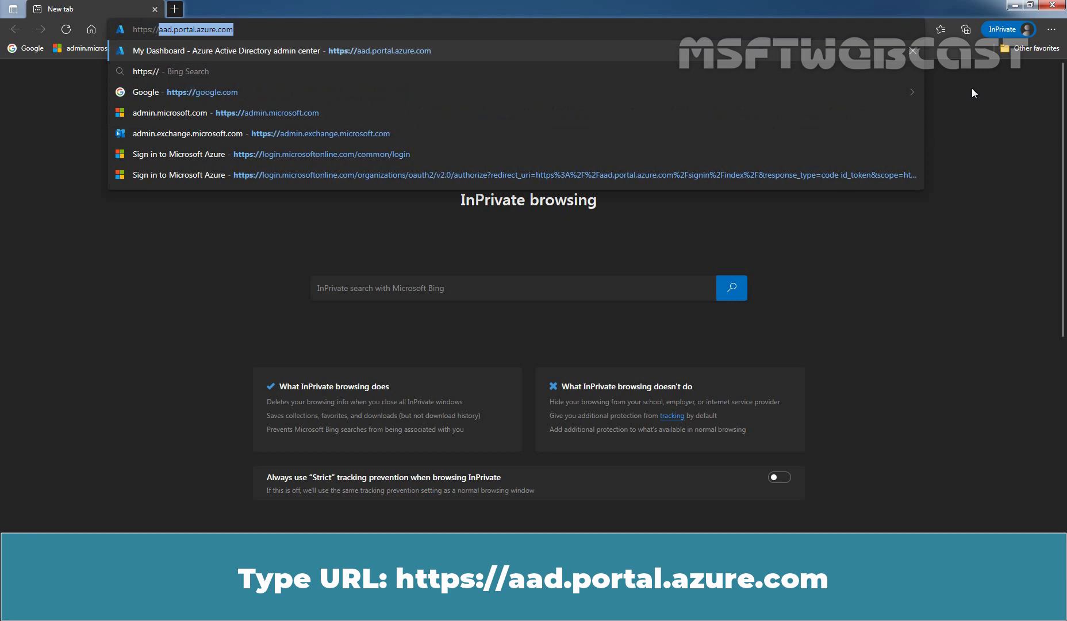
pyautogui.press('Return')
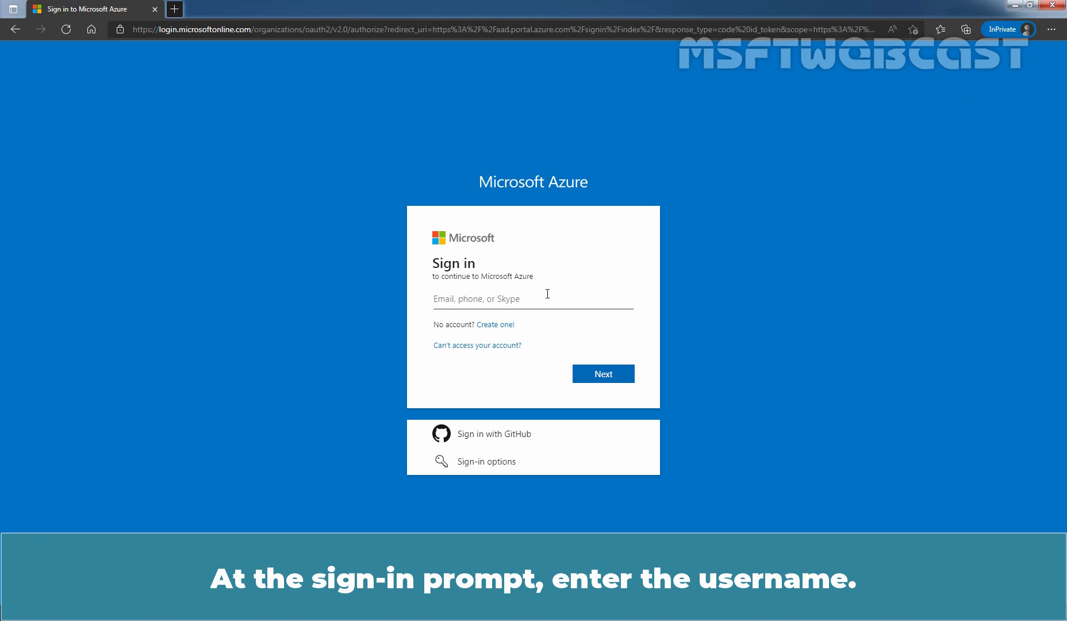
# Step: Try signing in to Microsoft Azure with Test User4's username and account password, and close the InPrivate window
pyautogui.hotkey('ctrl', 'v')
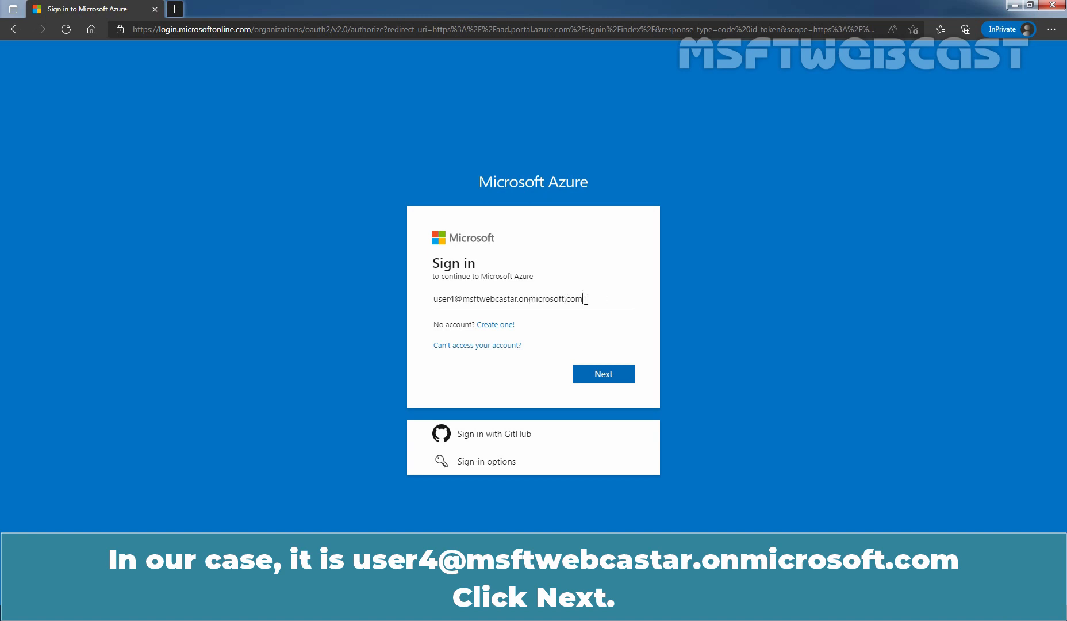
pyautogui.click(604, 374)
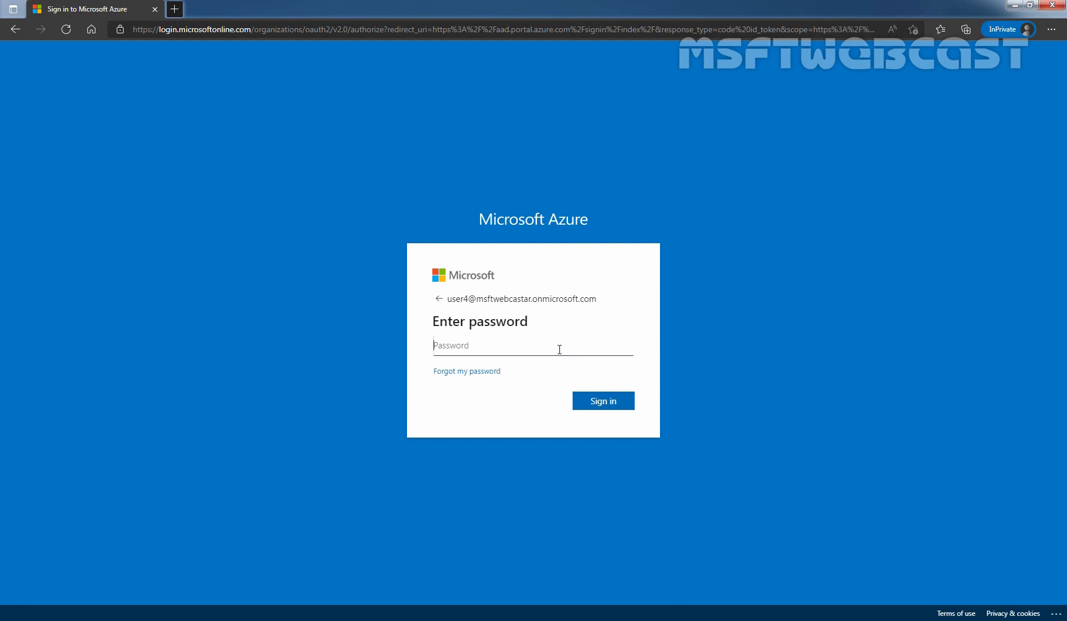
pyautogui.write('••••••••••')
pyautogui.click(603, 402)
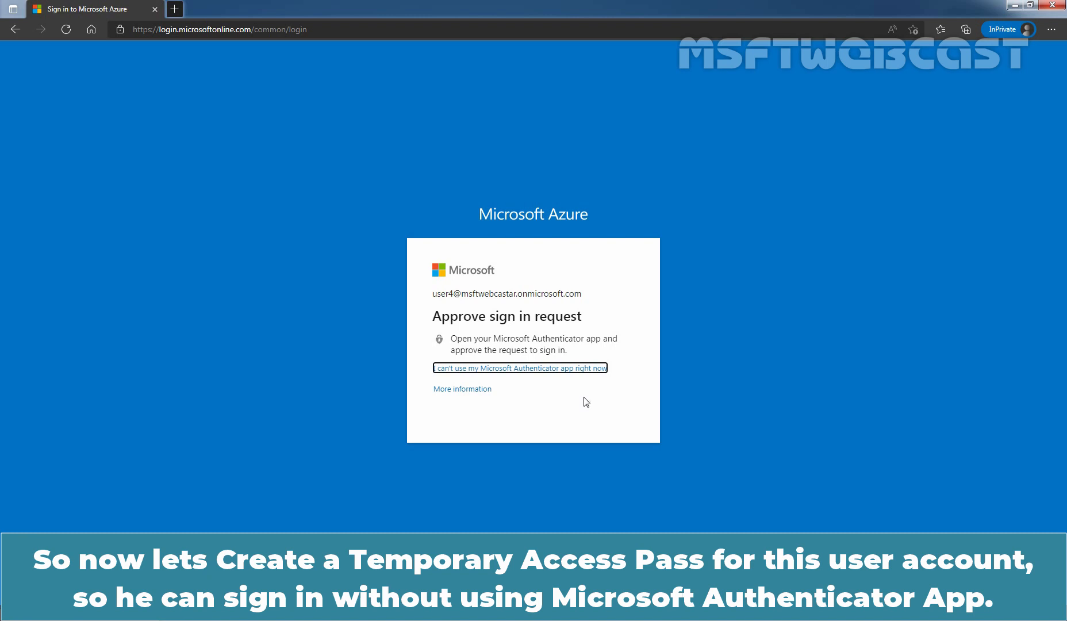
pyautogui.click(1056, 6)
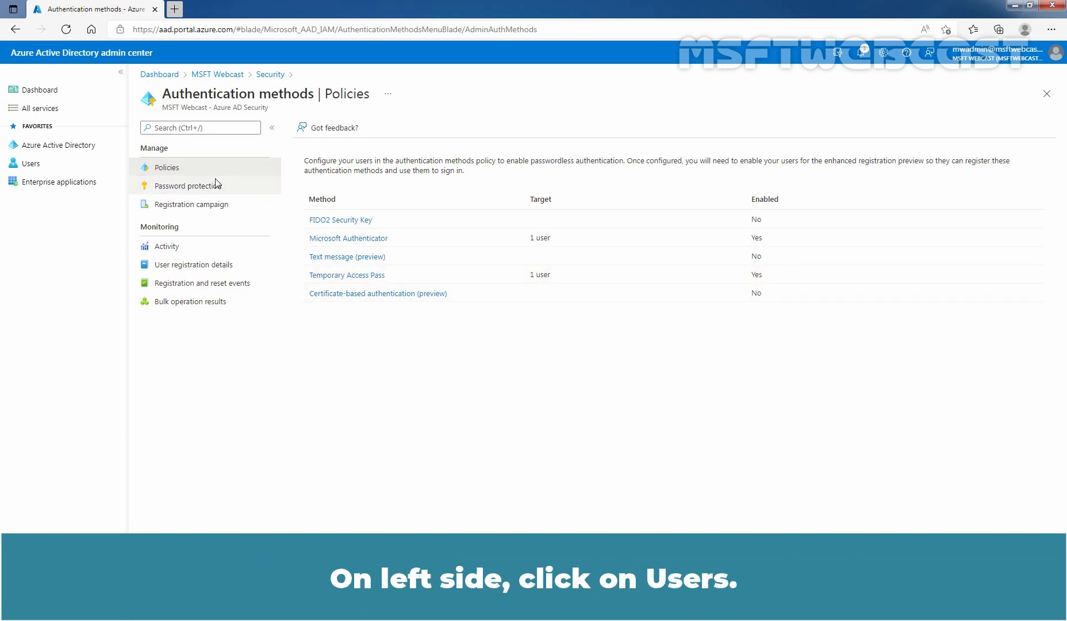
# Step: Add a Temporary Access Pass authentication method for Test User4, without one-time use, and copy the generated pass
pyautogui.click(47, 168)
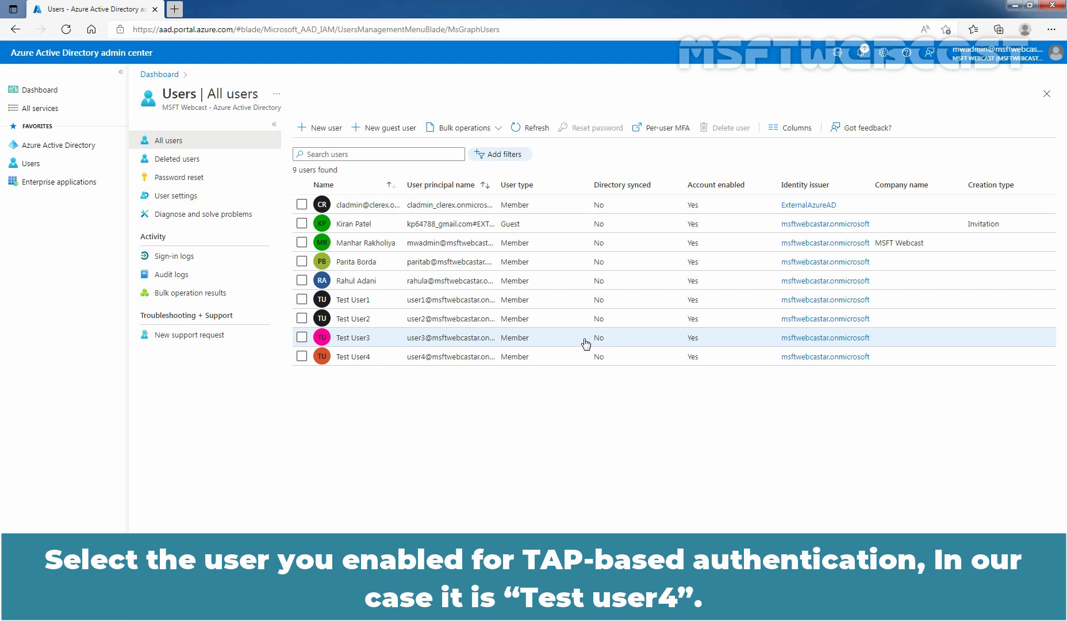
pyautogui.click(360, 357)
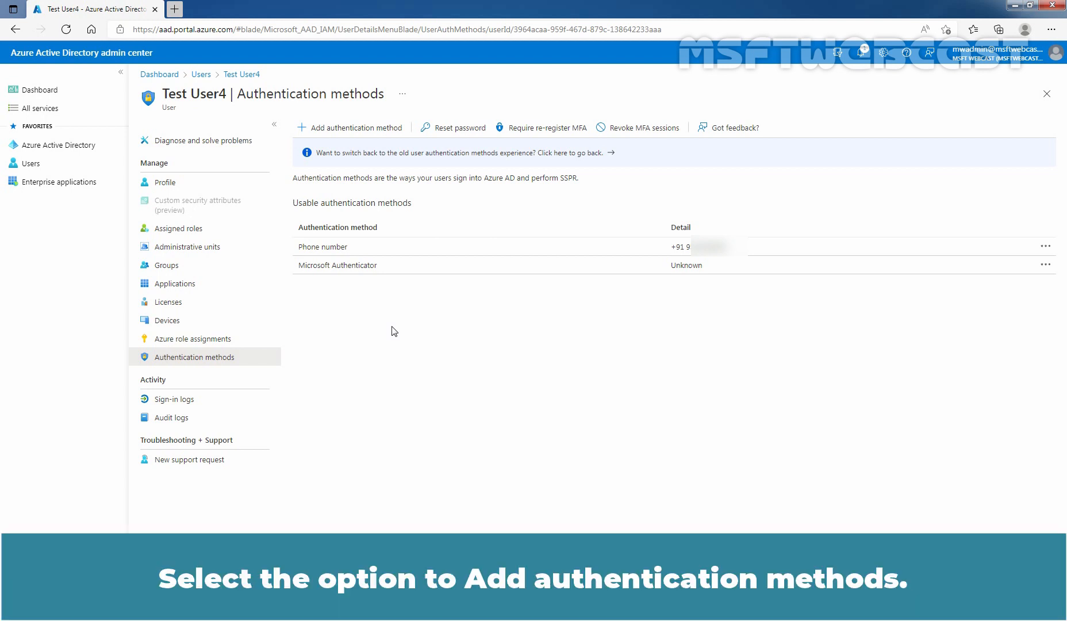
pyautogui.click(336, 128)
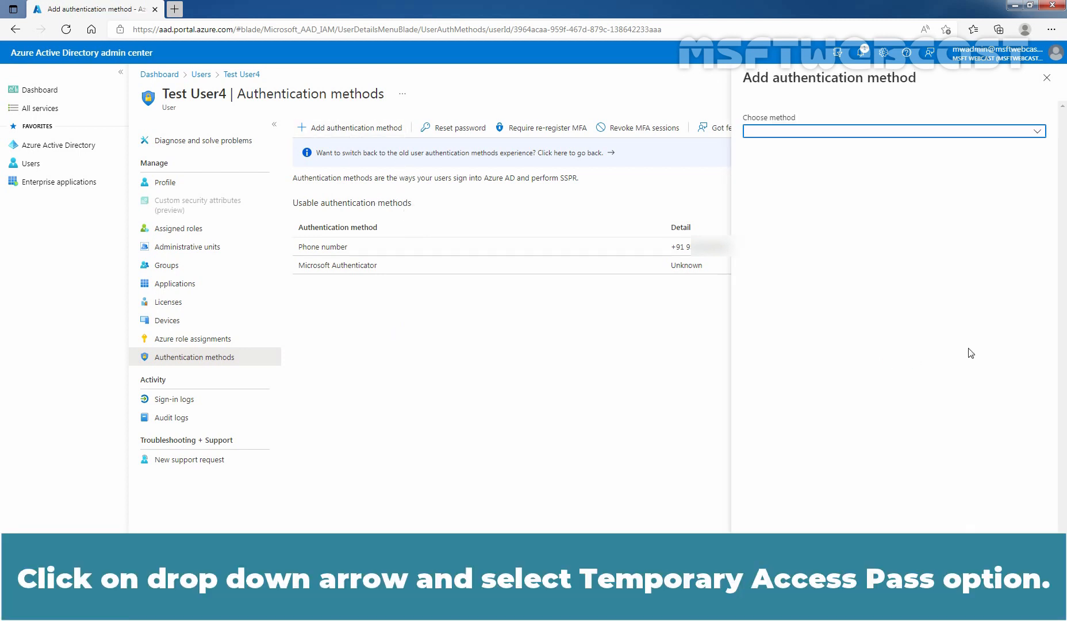
pyautogui.click(1038, 131)
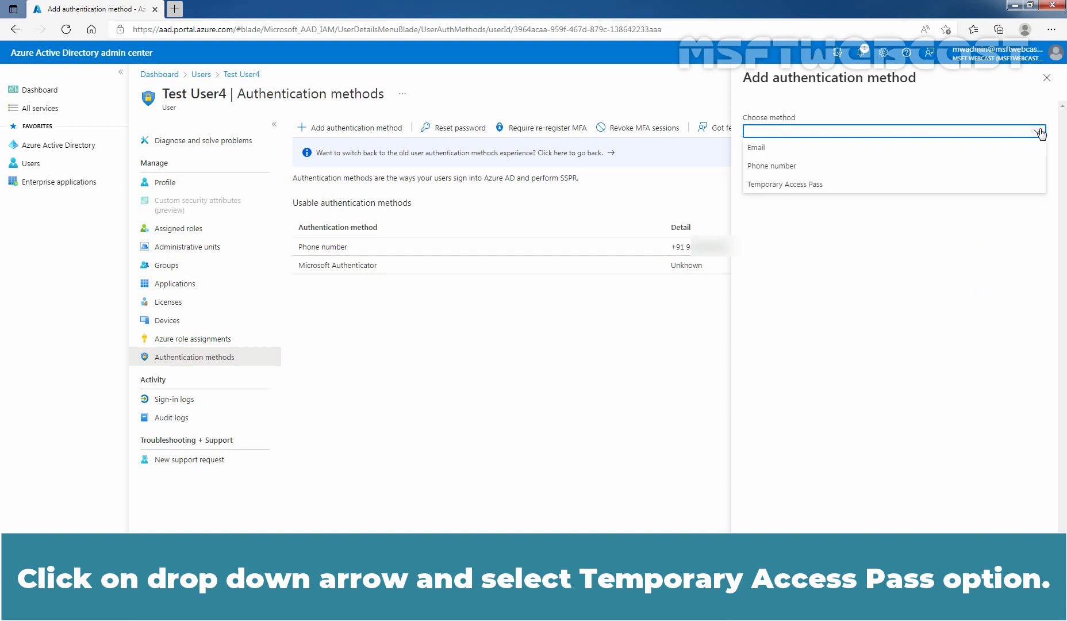
pyautogui.click(804, 184)
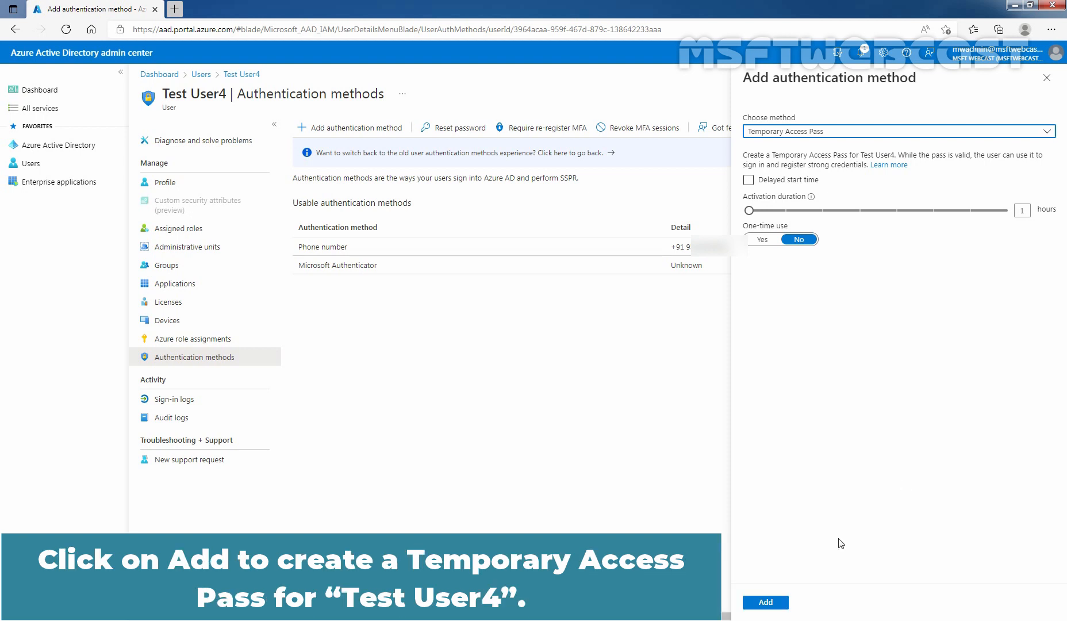
pyautogui.click(766, 602)
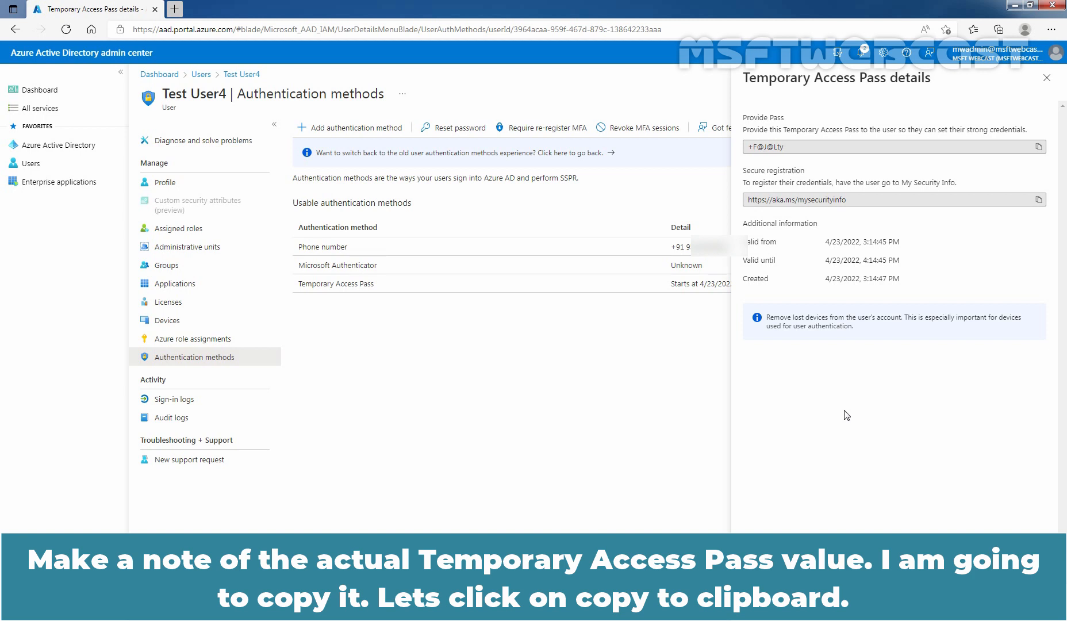
pyautogui.click(1039, 148)
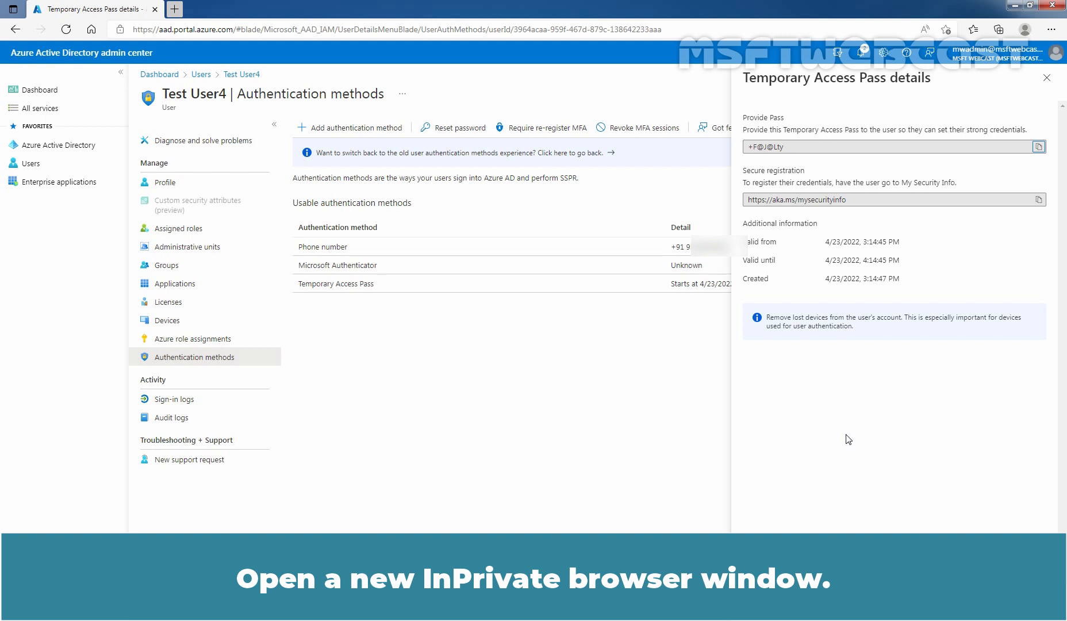
pyautogui.click(1052, 29)
pyautogui.click(965, 86)
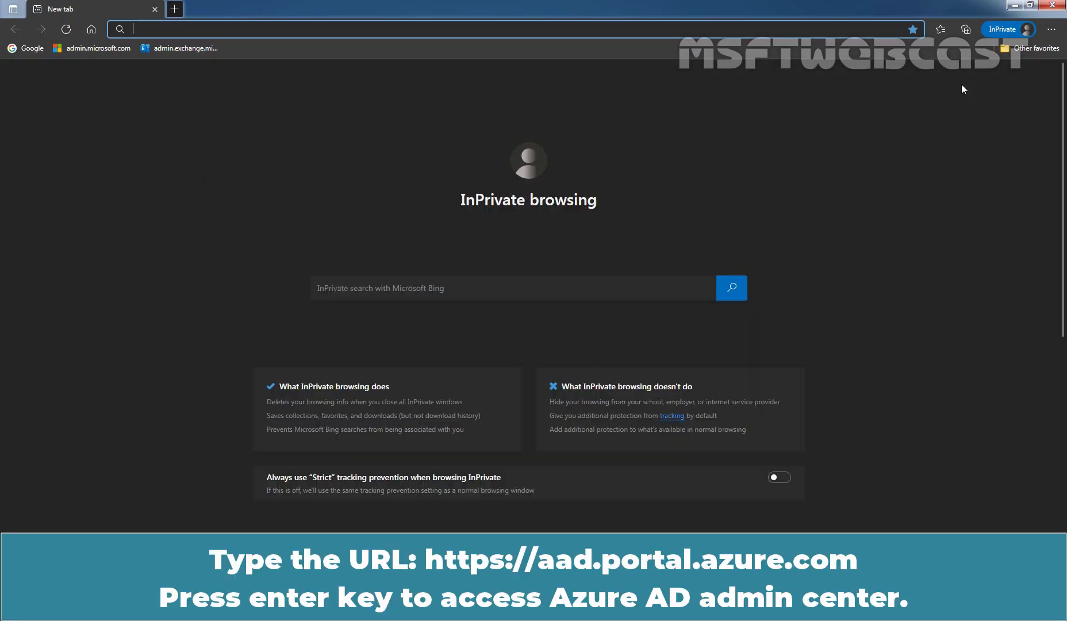
pyautogui.write('https:/')
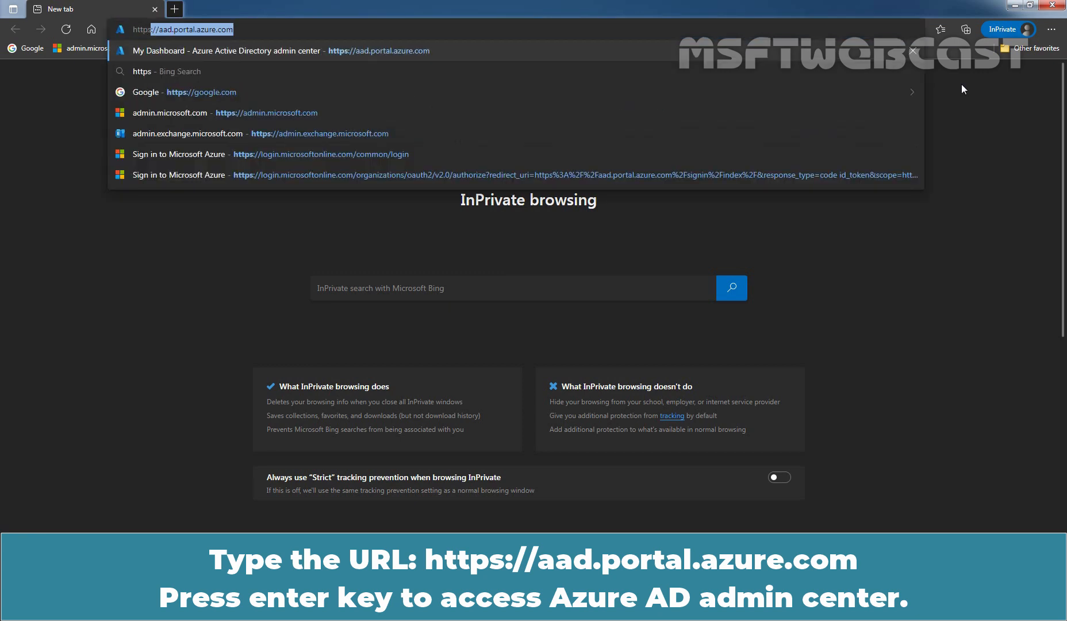
pyautogui.write('/aad.portal.azure.com')
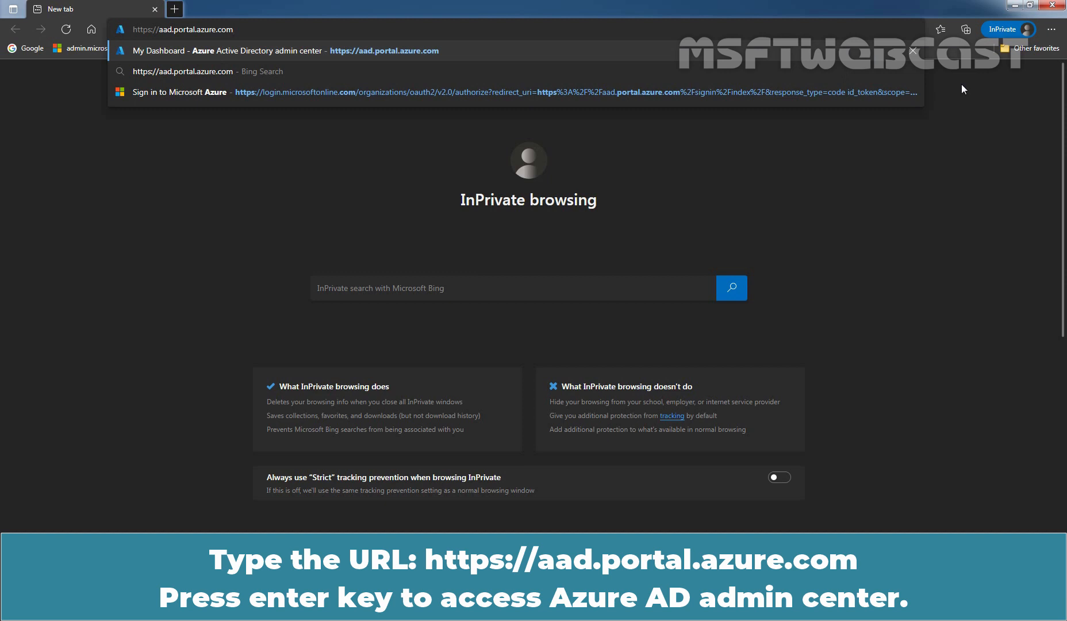
pyautogui.press('Return')
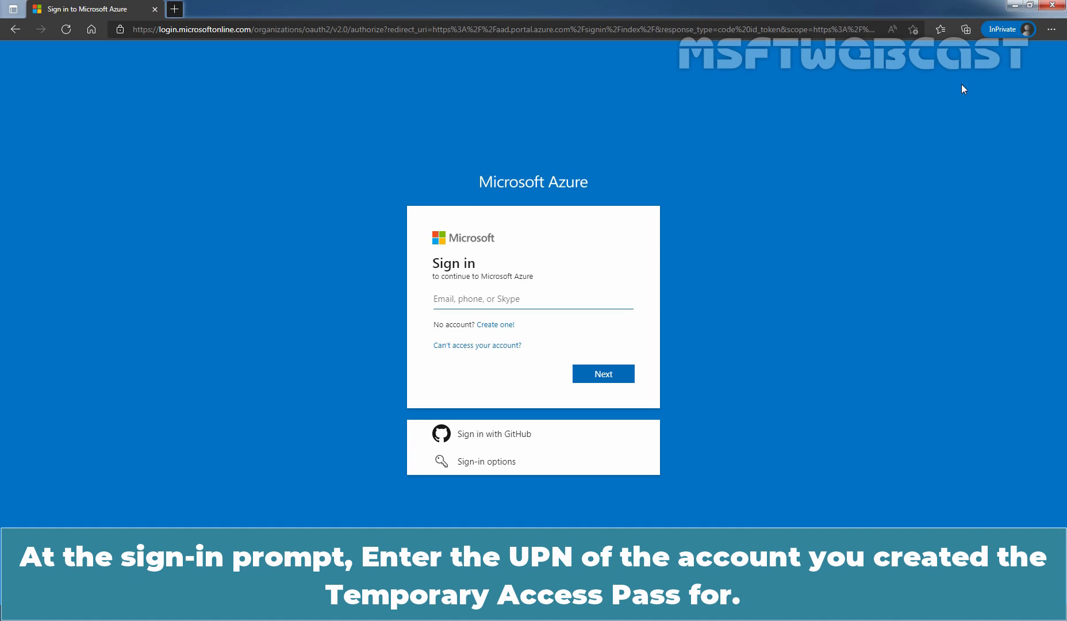
# Step: Sign in to Microsoft Azure with Test User4's username and the copied Temporary Access Pass, showing the pass before submitting it
pyautogui.hotkey('ctrl', 'v')
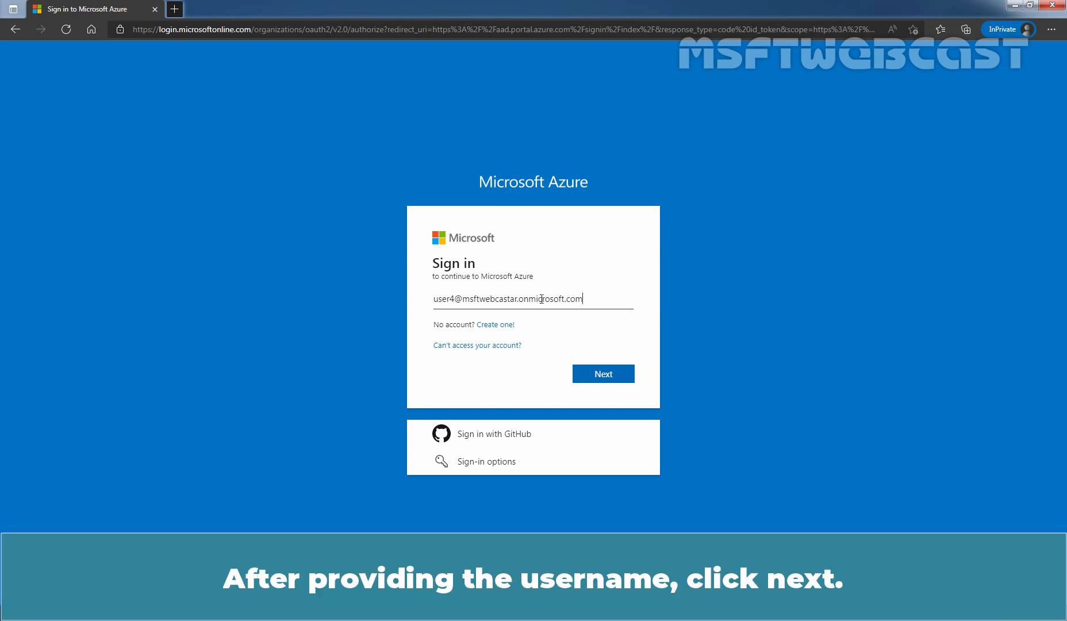
pyautogui.click(602, 375)
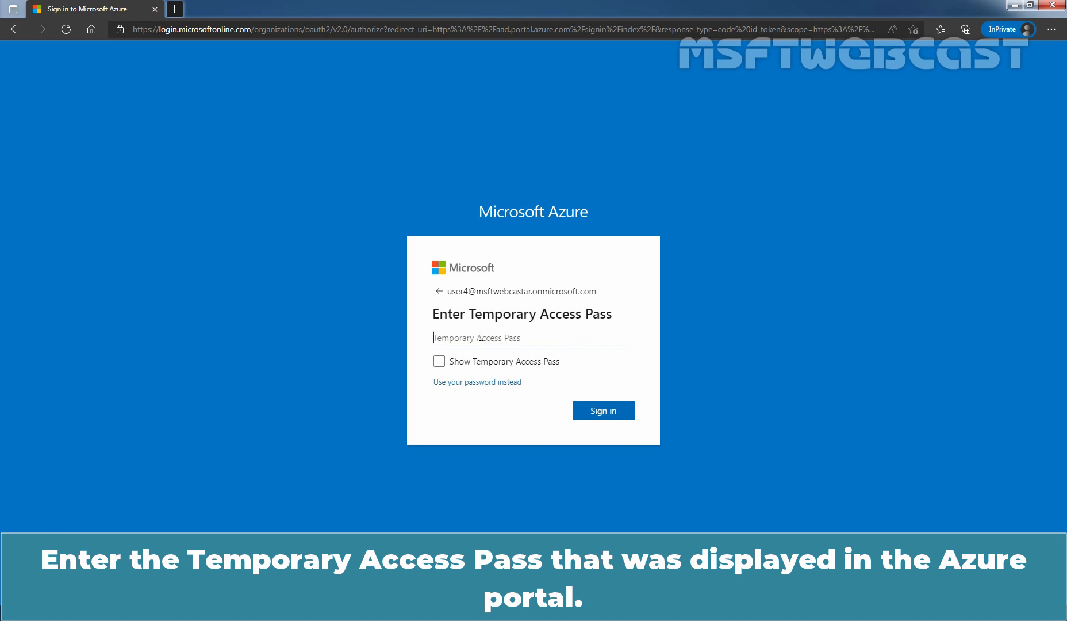
pyautogui.click(481, 337)
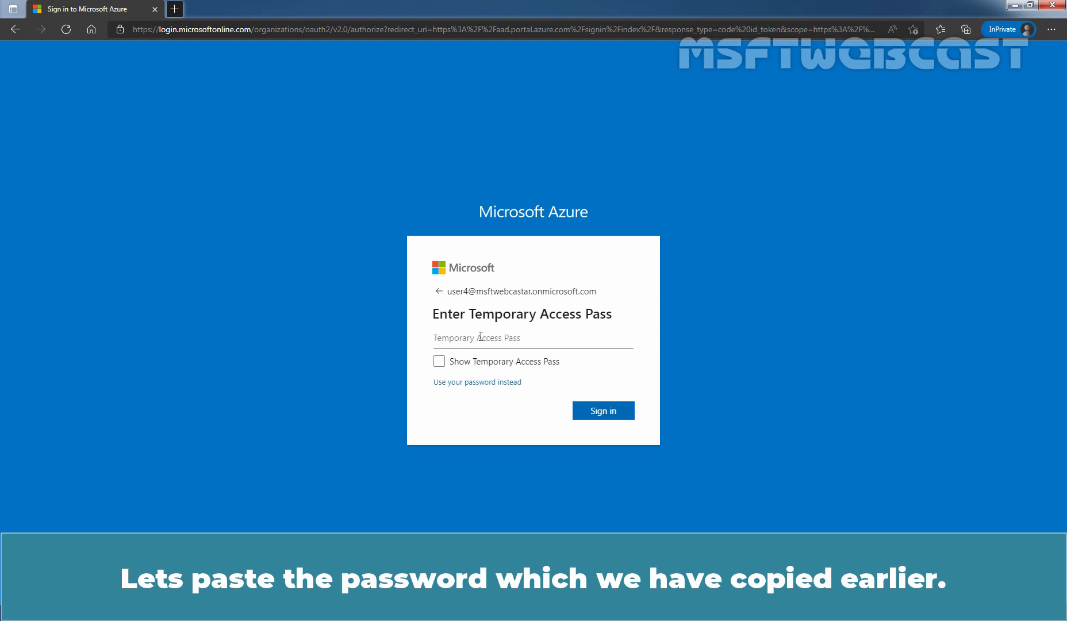
pyautogui.rightClick(481, 336)
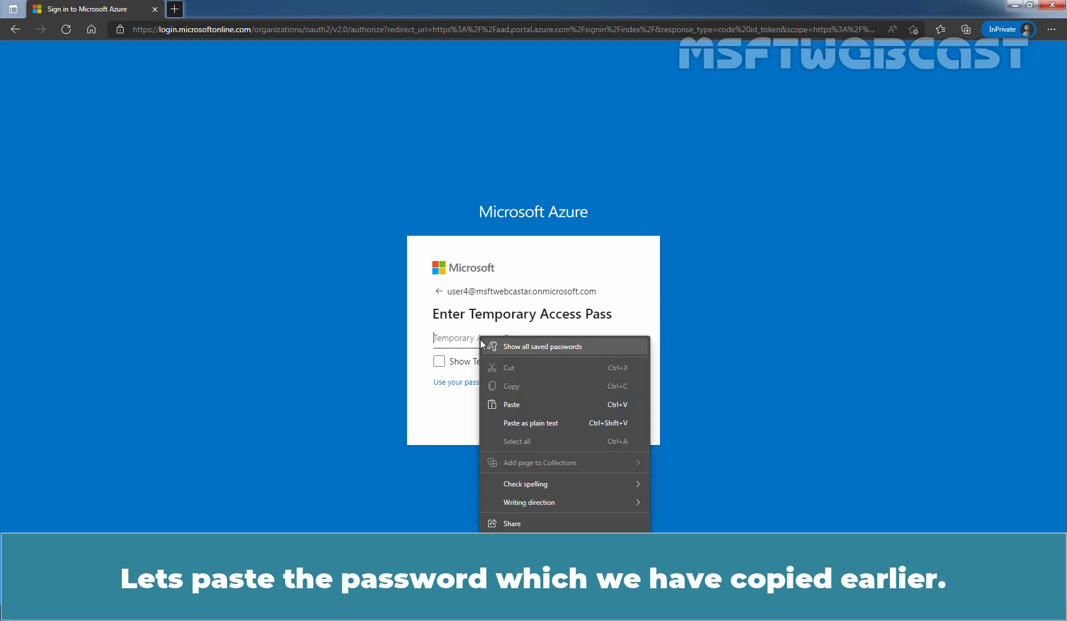
pyautogui.click(512, 405)
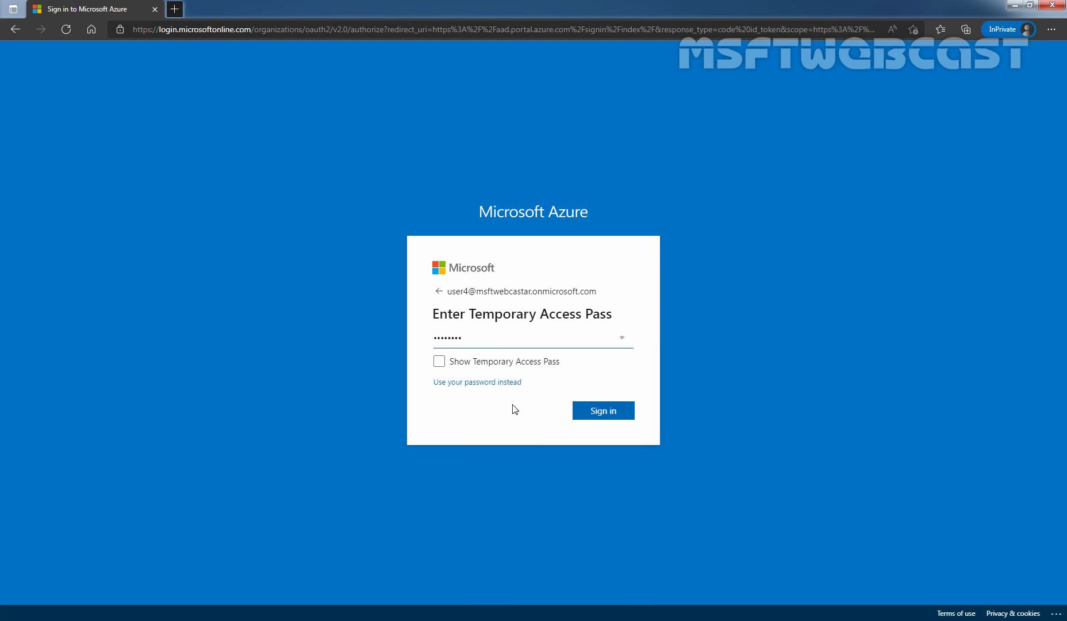
pyautogui.click(440, 362)
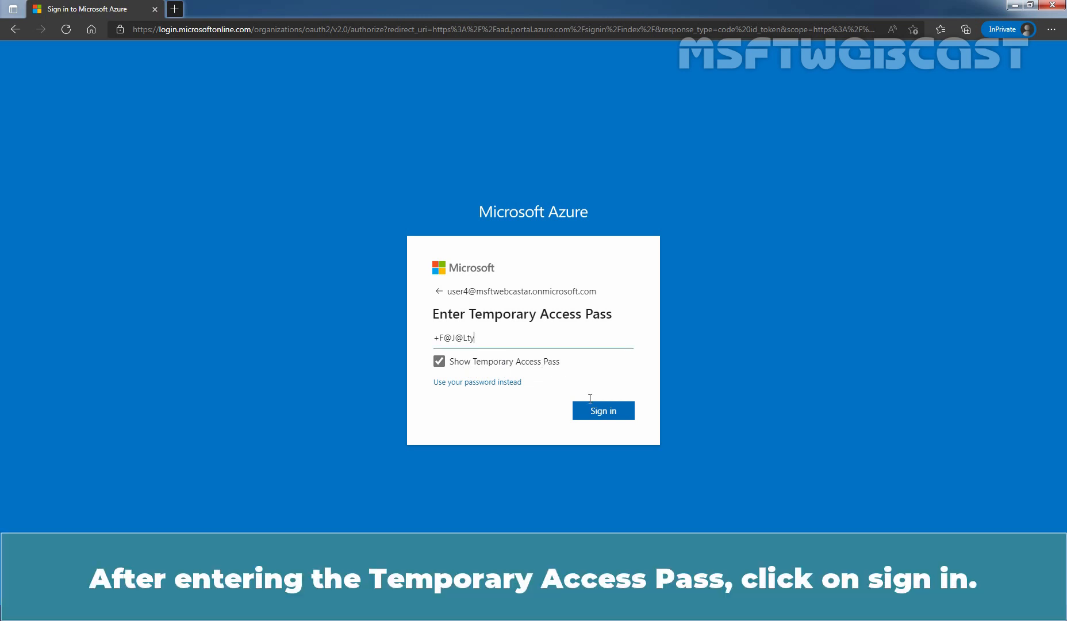
pyautogui.click(611, 414)
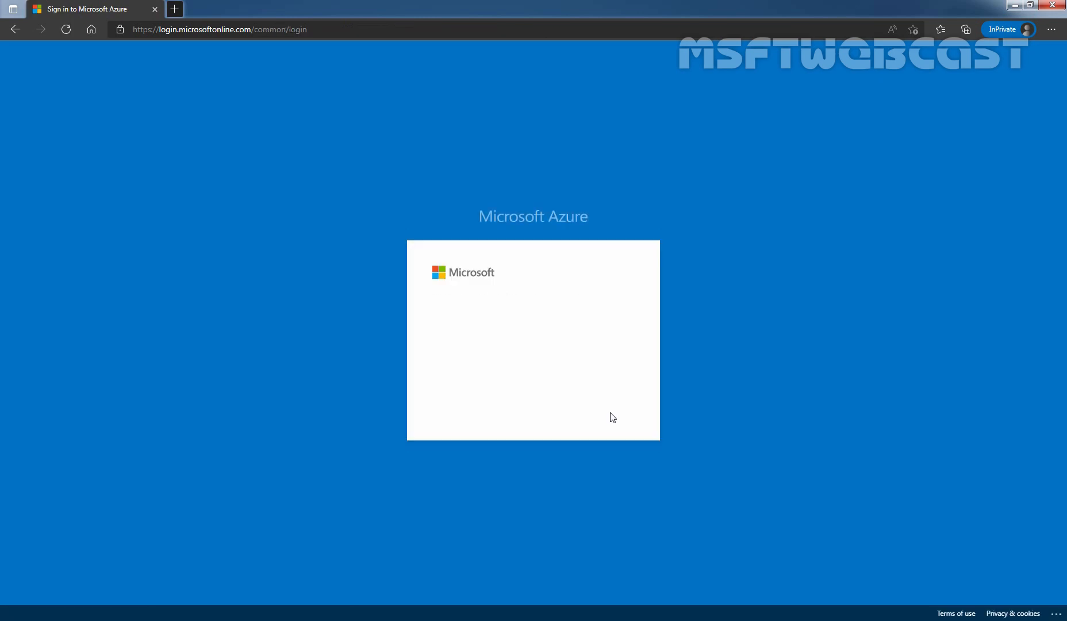
pyautogui.click(609, 407)
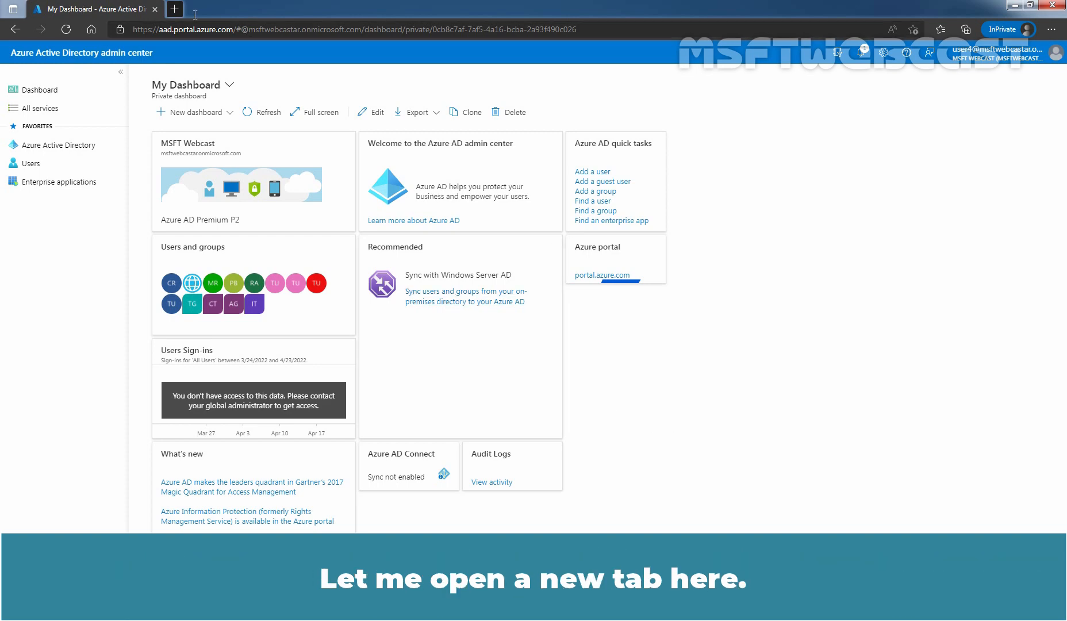
pyautogui.click(176, 9)
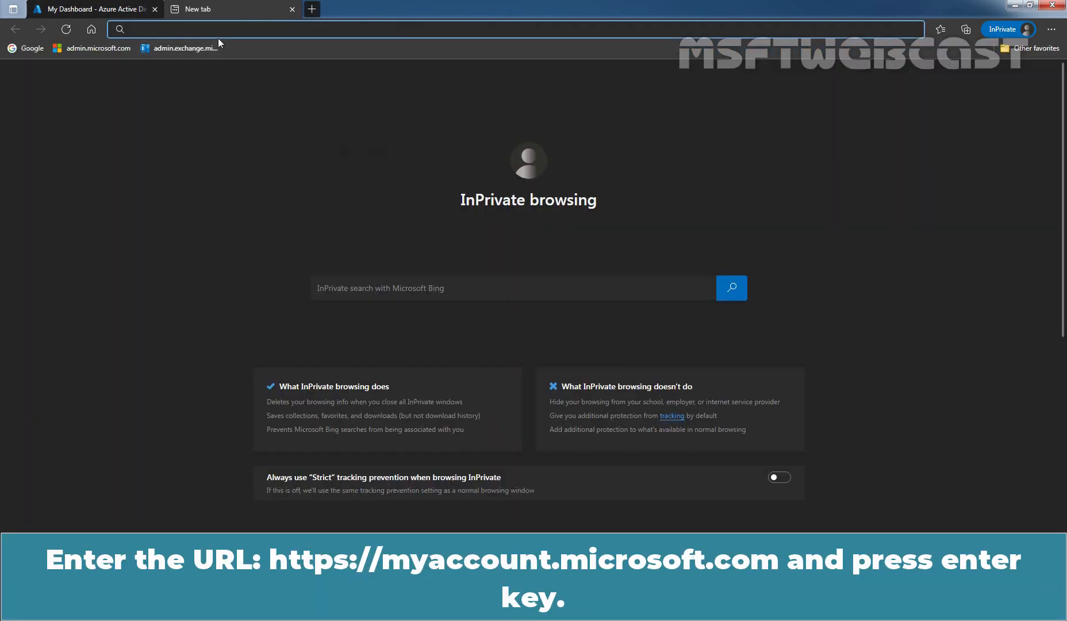
pyautogui.write('https://')
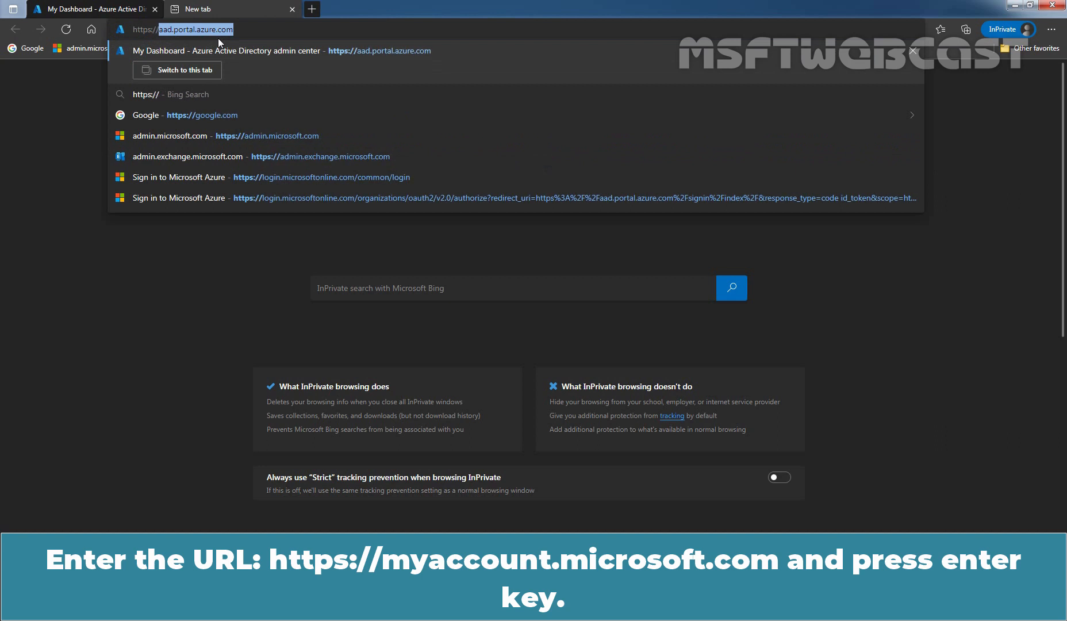
pyautogui.write('myaccount')
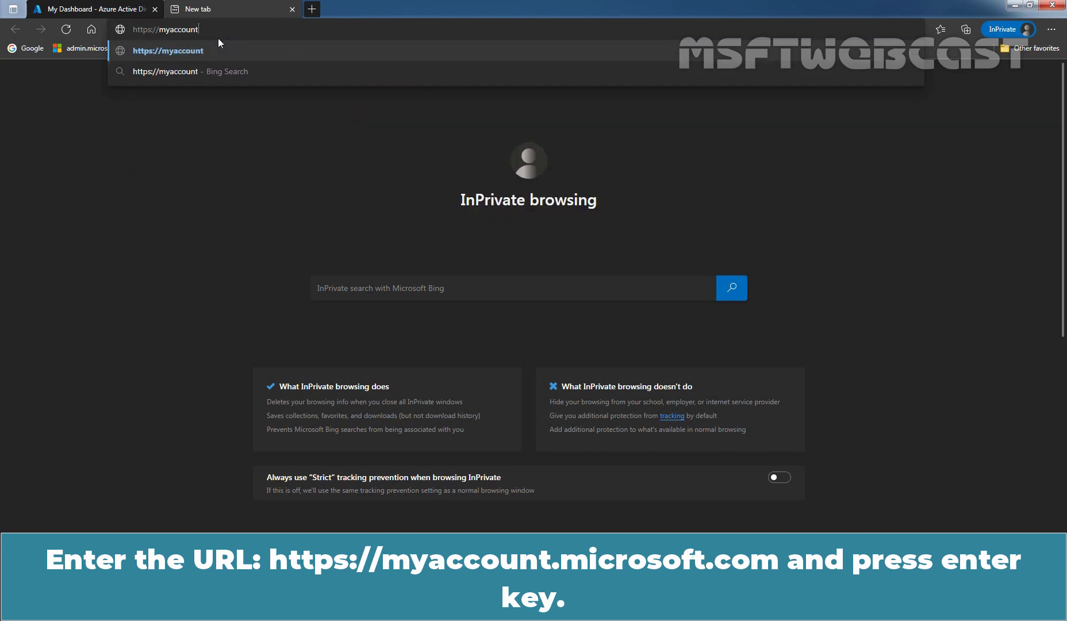
pyautogui.write('.microsoft.com')
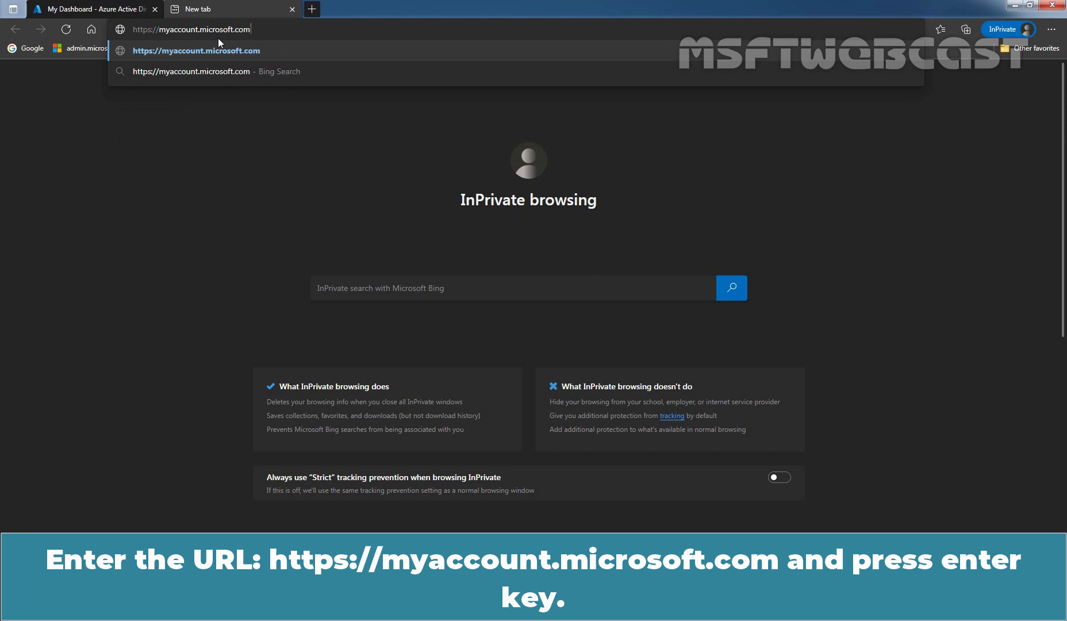
pyautogui.press('Return')
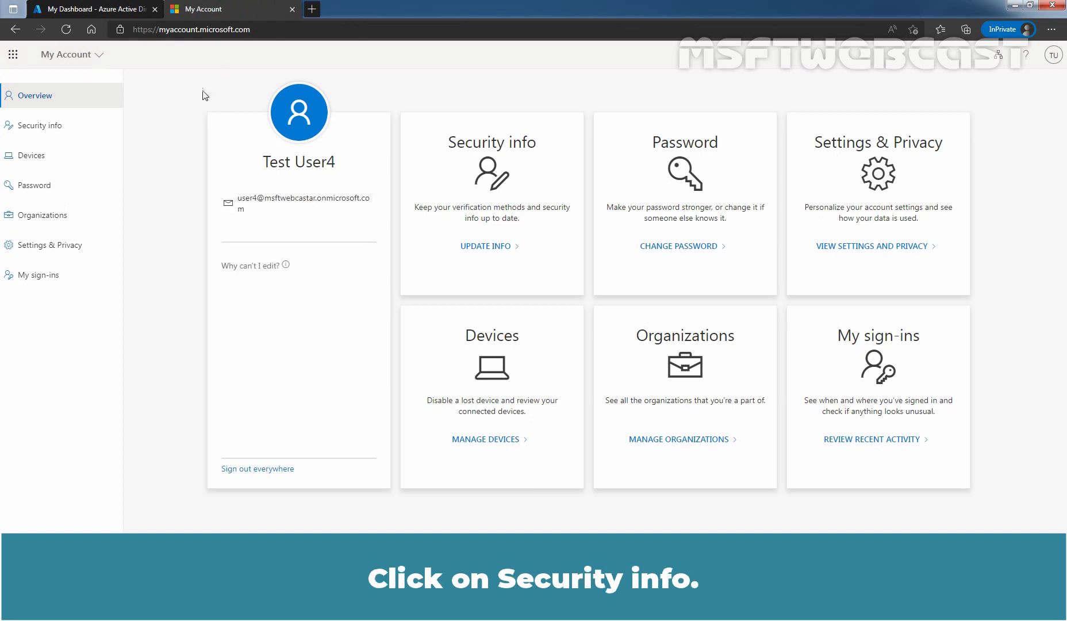
pyautogui.click(64, 131)
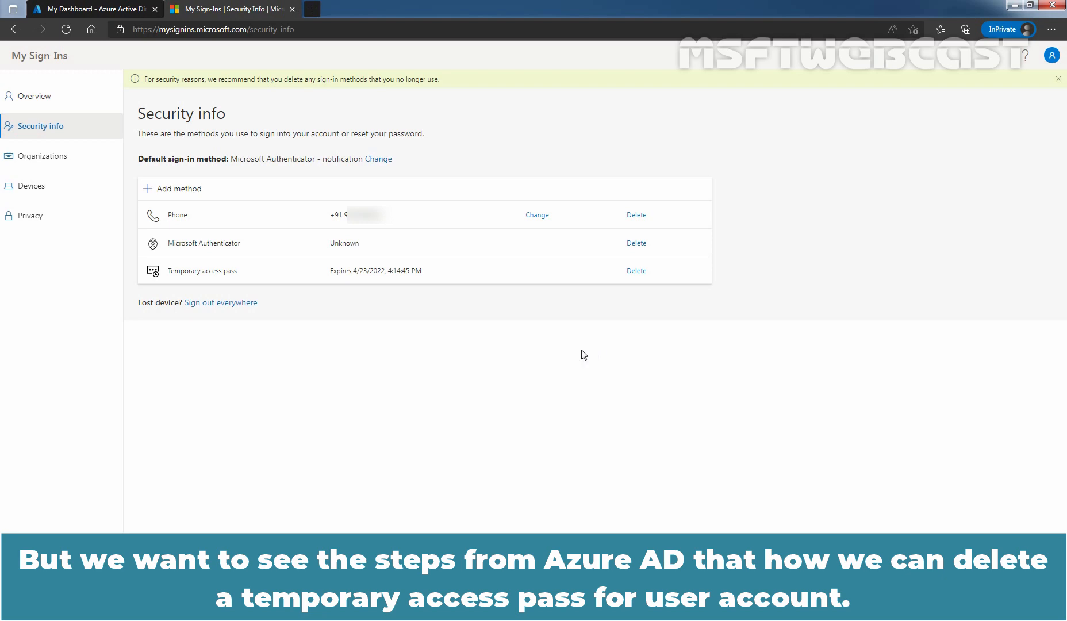
# Step: Close the Security info tab, sign Test User4 out of the Azure AD admin center, and close the InPrivate window
pyautogui.click(292, 9)
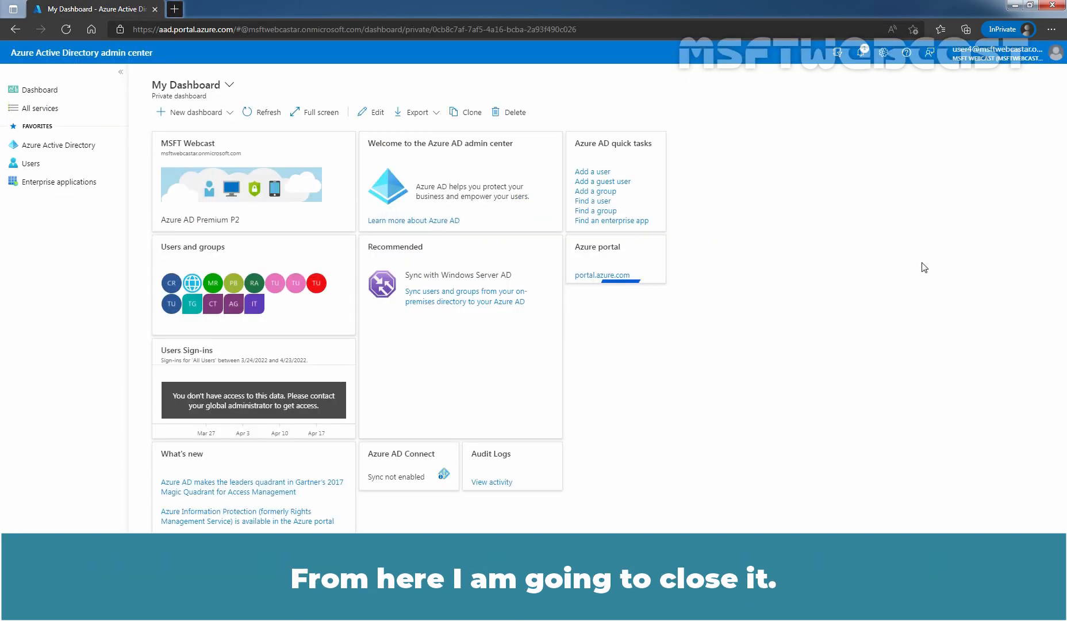
pyautogui.click(1002, 54)
pyautogui.click(992, 81)
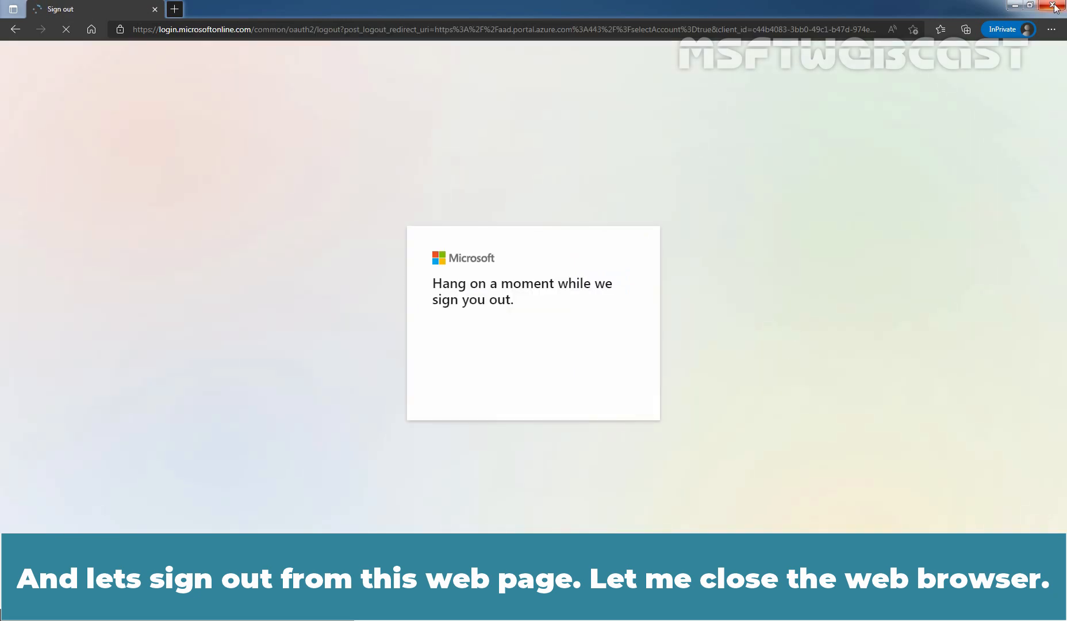
pyautogui.click(1057, 7)
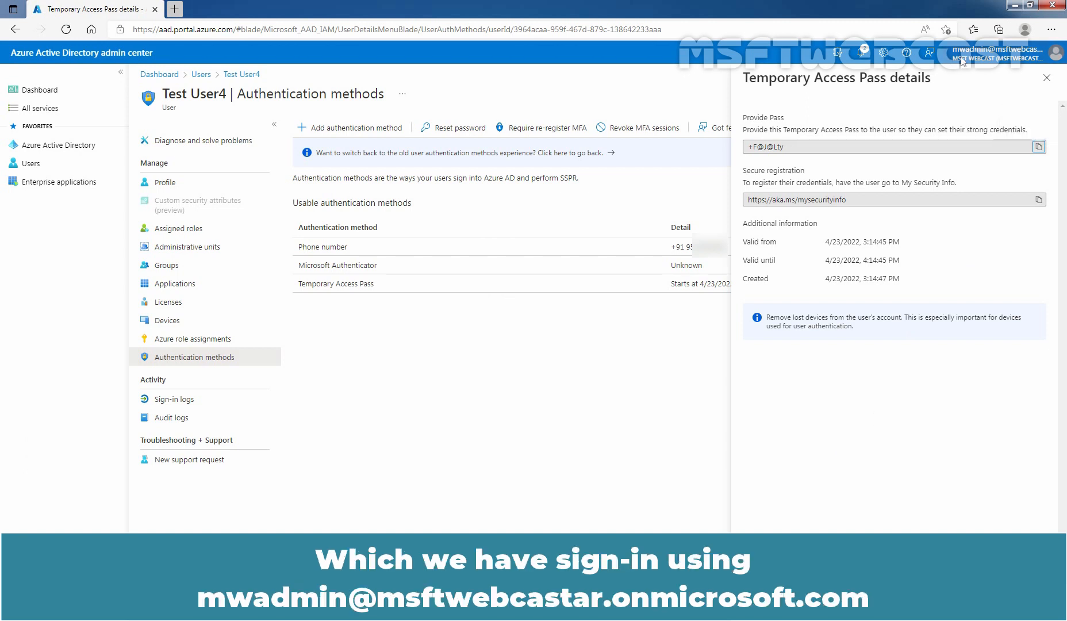
# Step: Dismiss the Temporary Access Pass details and reopen Test User4's authentication methods from the list of all users
pyautogui.moveTo(964, 62)
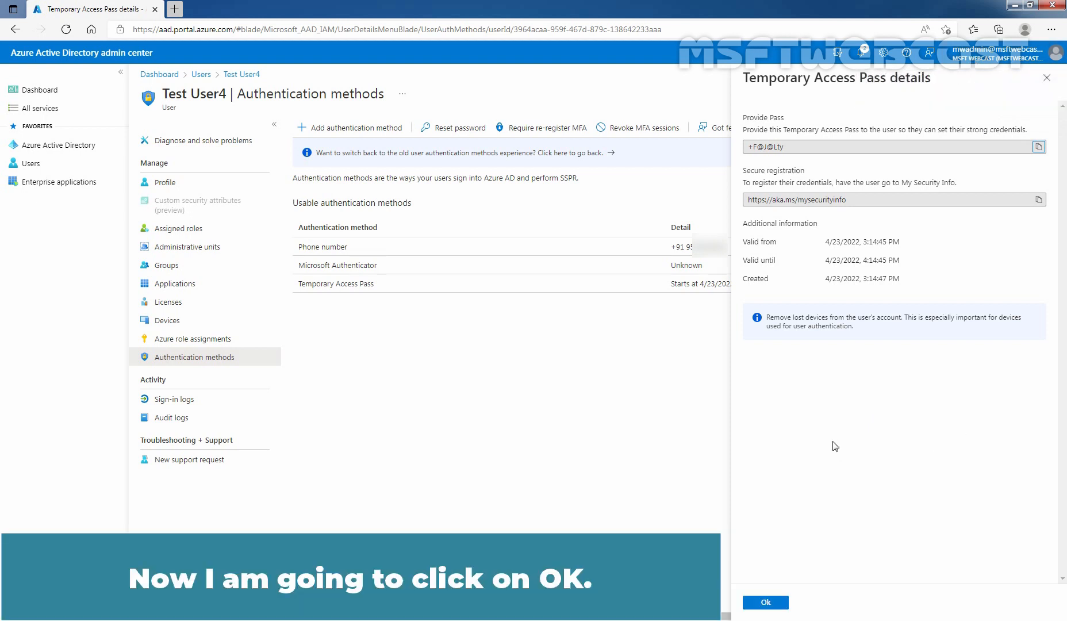
pyautogui.click(766, 602)
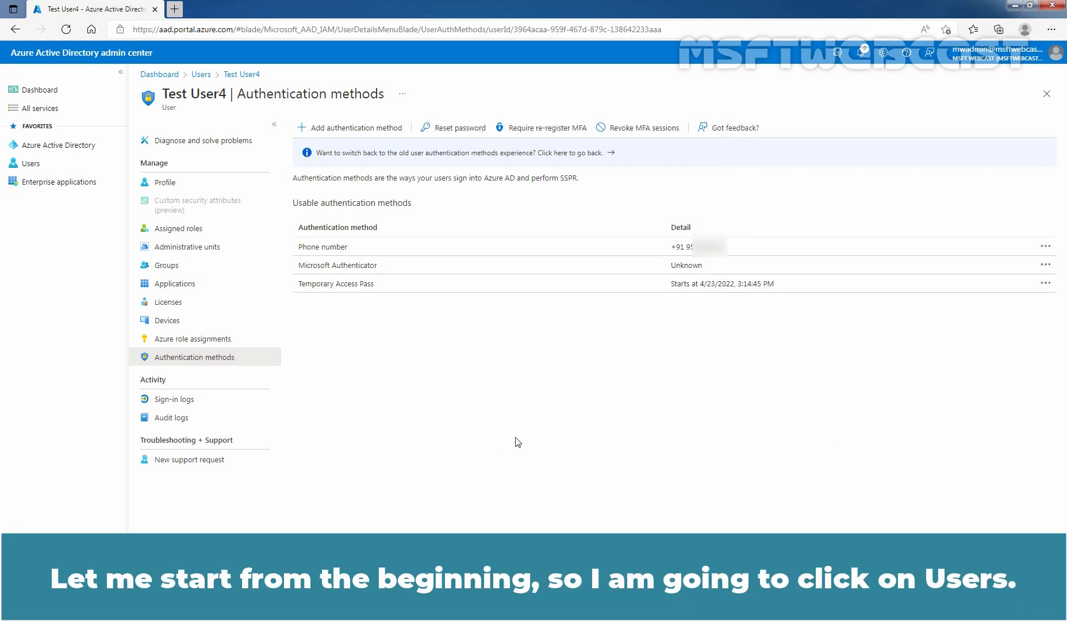
pyautogui.click(31, 164)
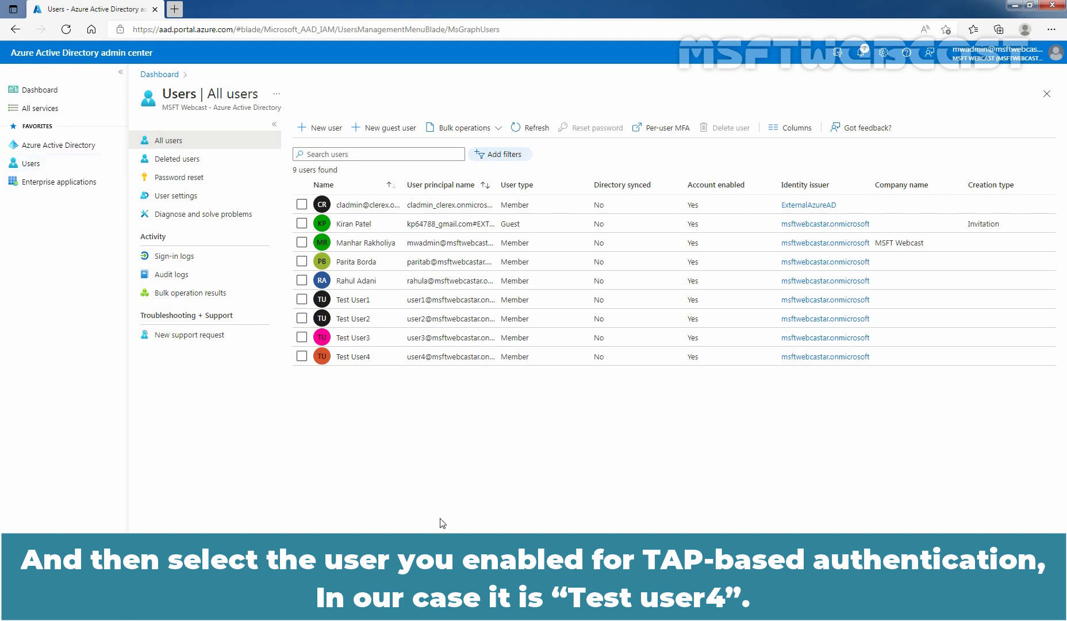
pyautogui.click(354, 359)
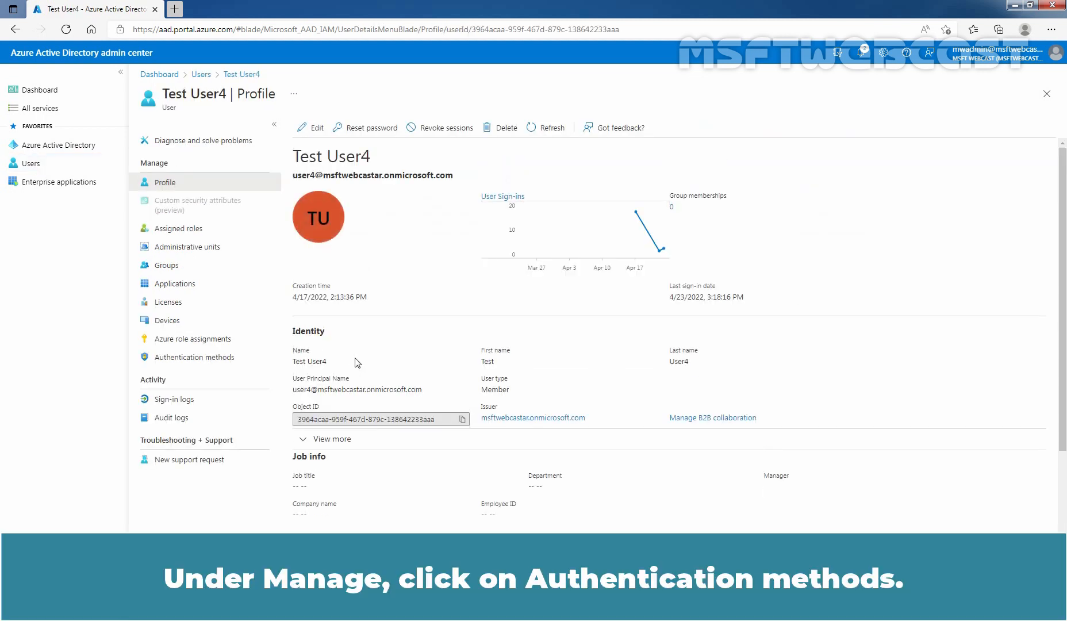
pyautogui.click(192, 359)
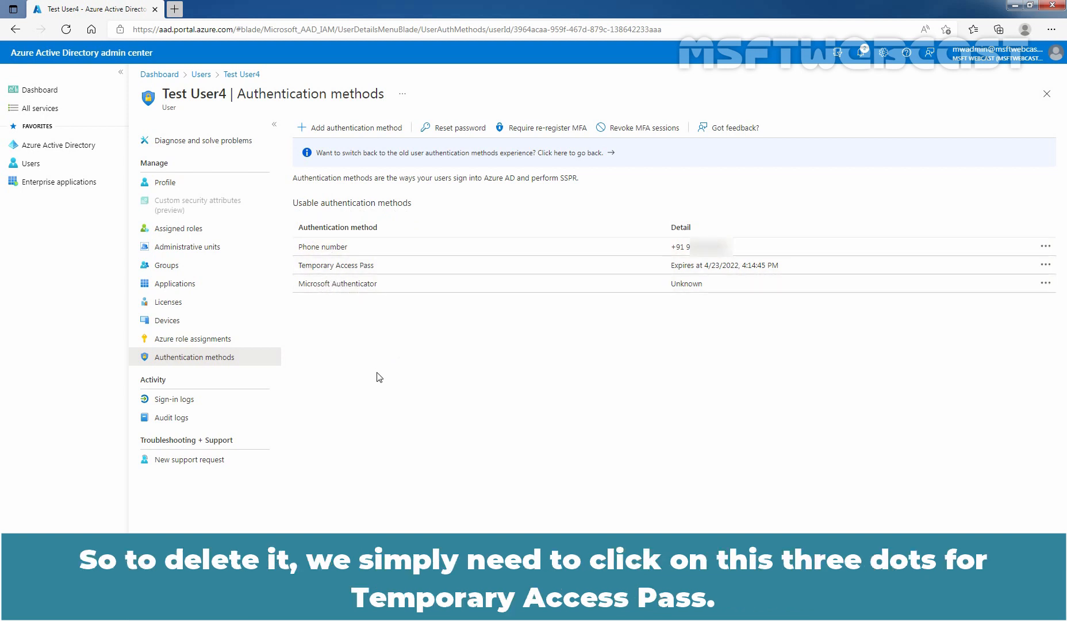
# Step: Delete the Temporary Access Pass from Test User4's usable authentication methods and confirm the deletion
pyautogui.click(1046, 266)
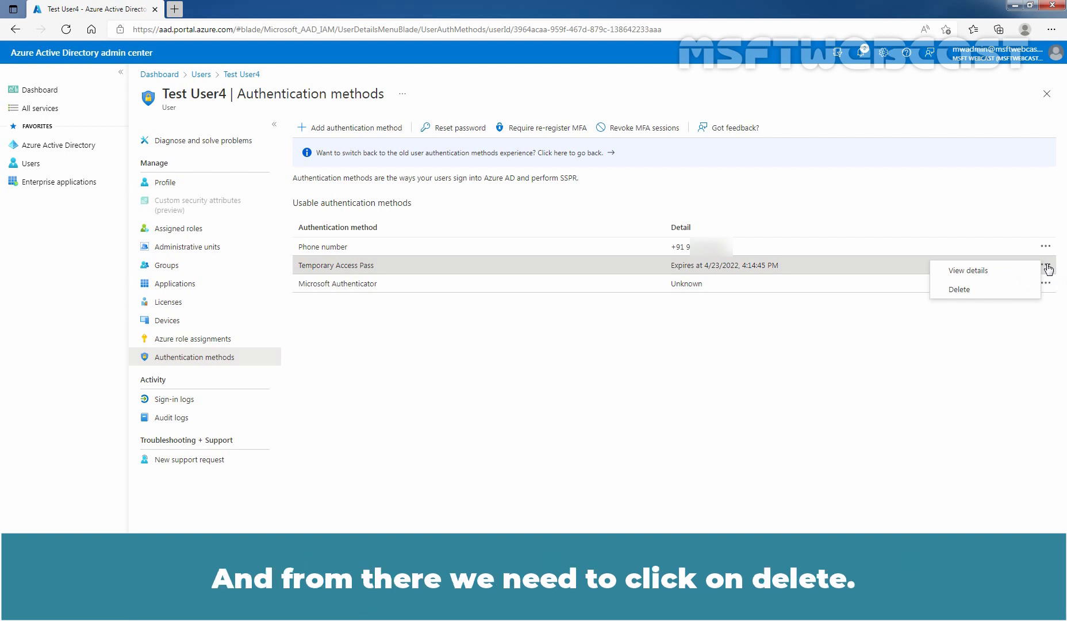
pyautogui.click(959, 290)
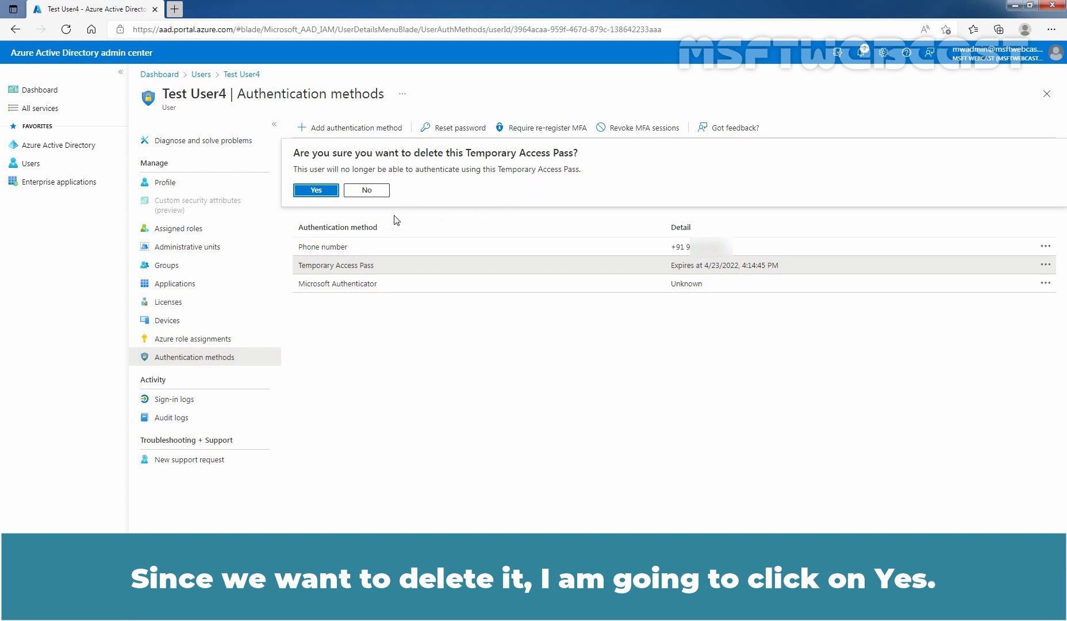
pyautogui.click(315, 191)
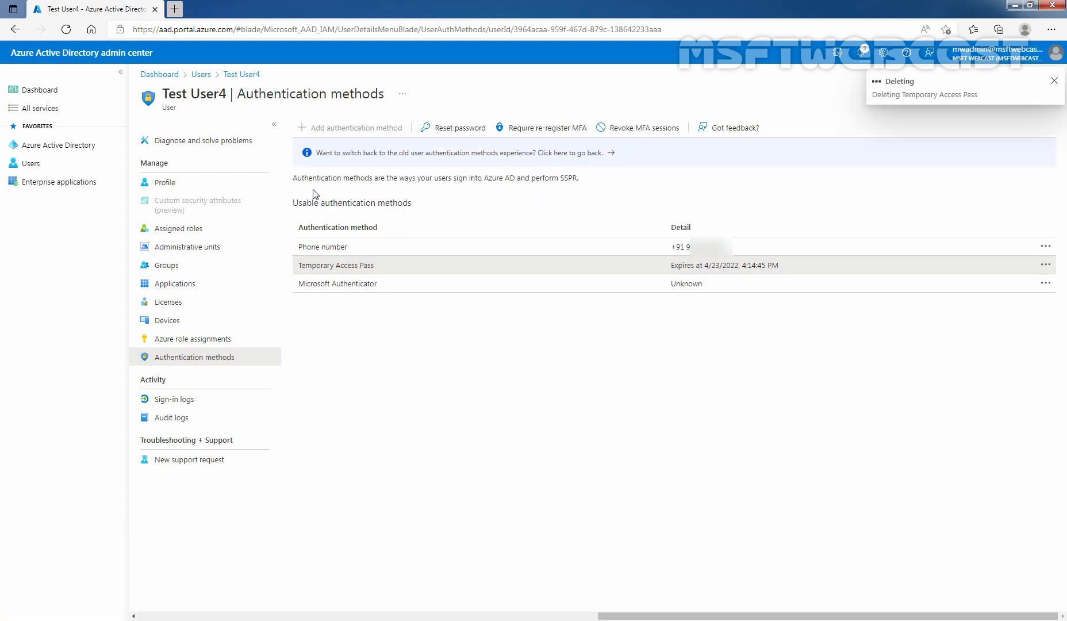